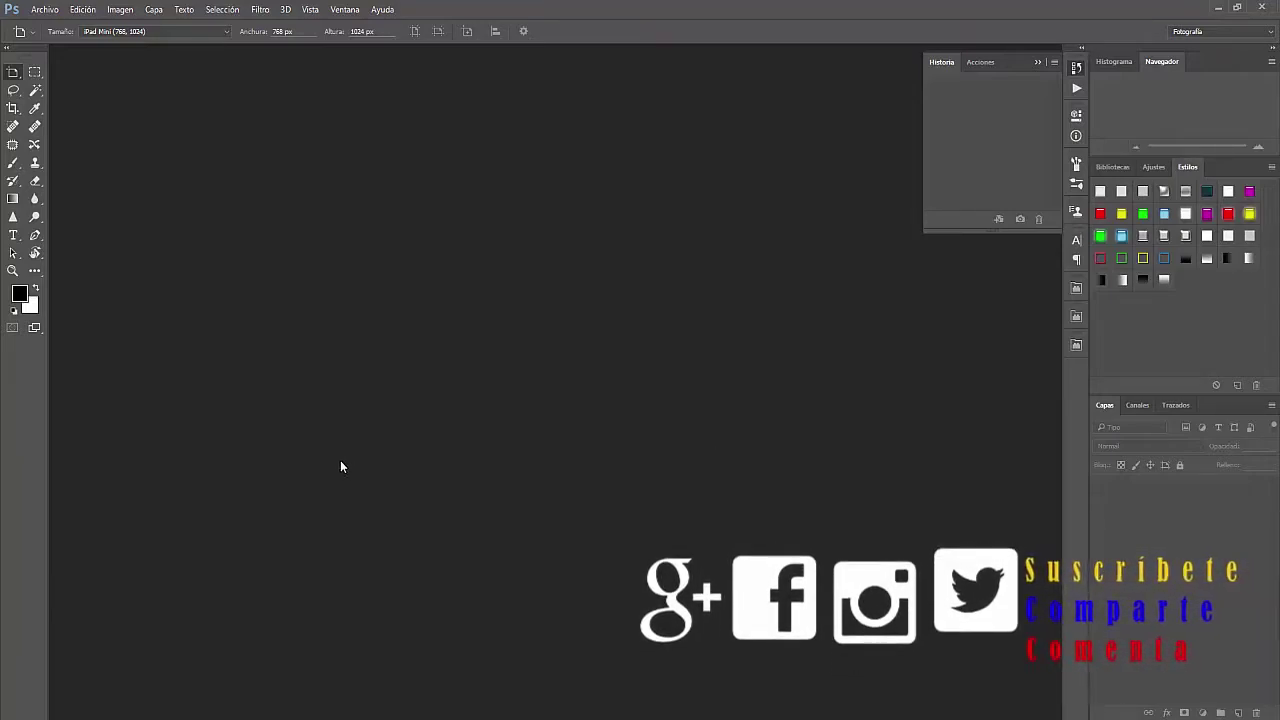
# - Collapse the Historia/Acciones panel back into the icon dock
pyautogui.click(600, 211)
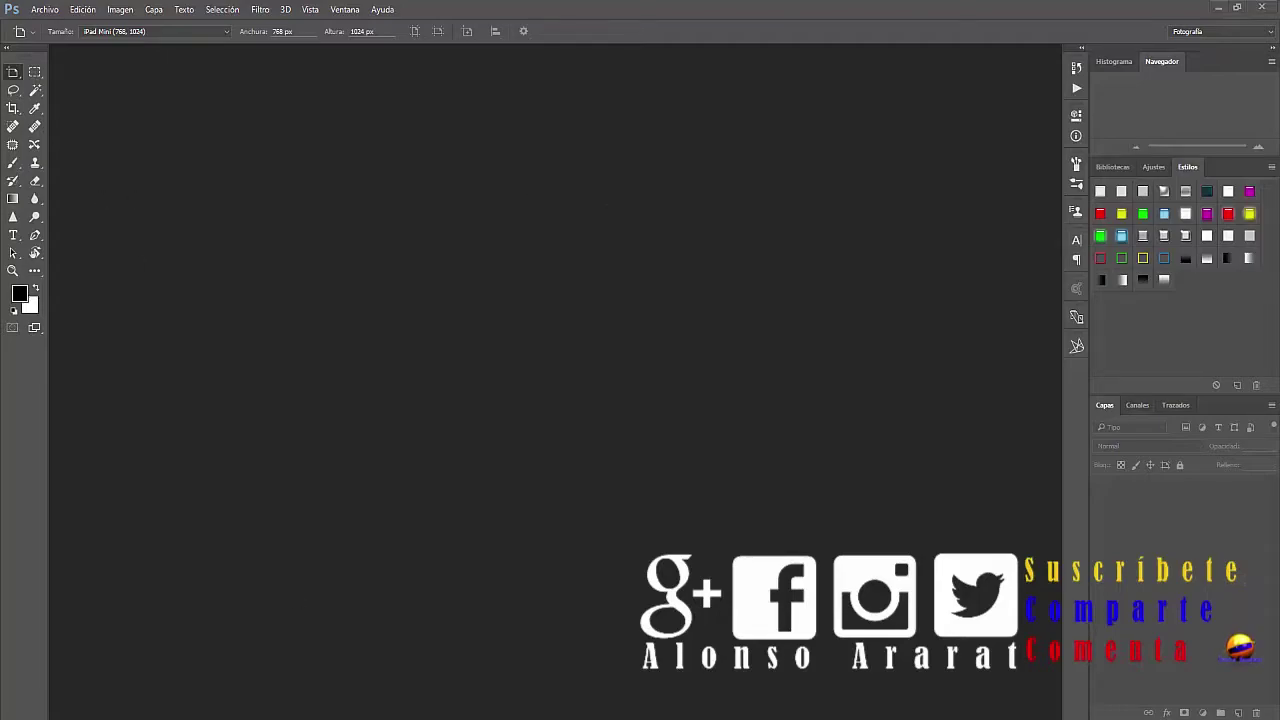
# - Open hulk.jpg with its missing profile left as 'No modificar', and select the Move tool
pyautogui.scroll(-5, 540, 440)
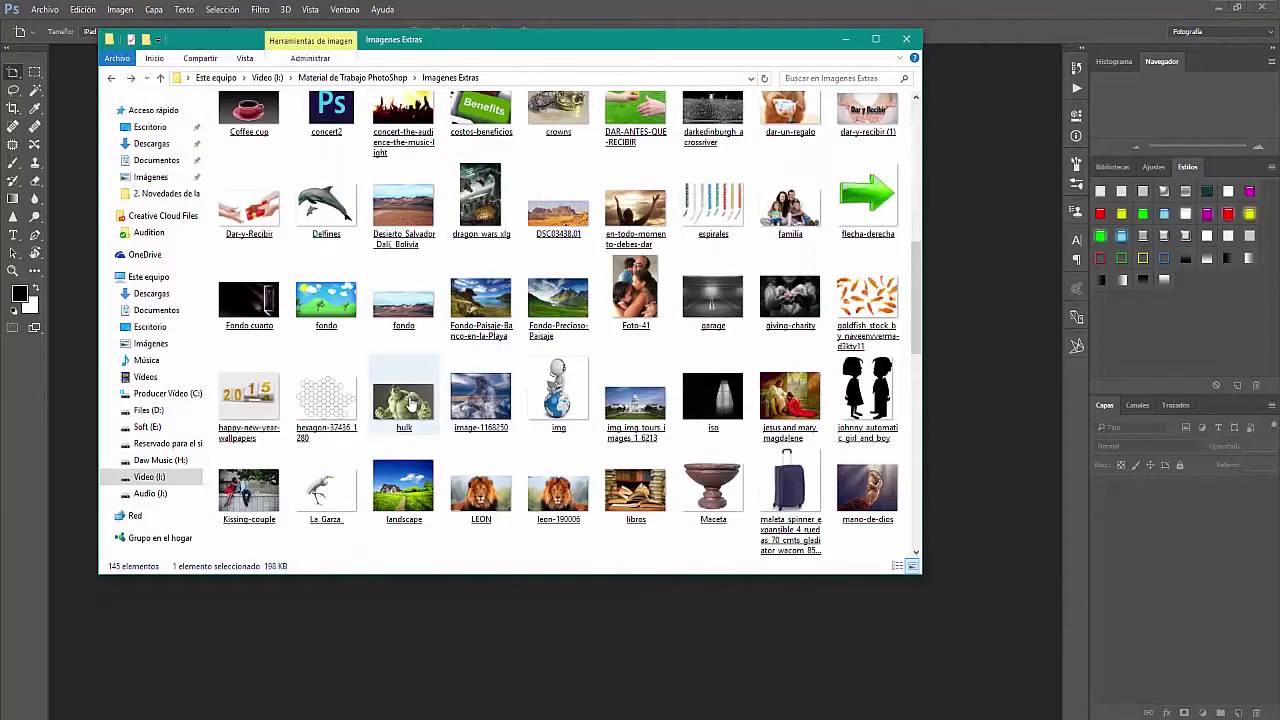
pyautogui.doubleClick(410, 402)
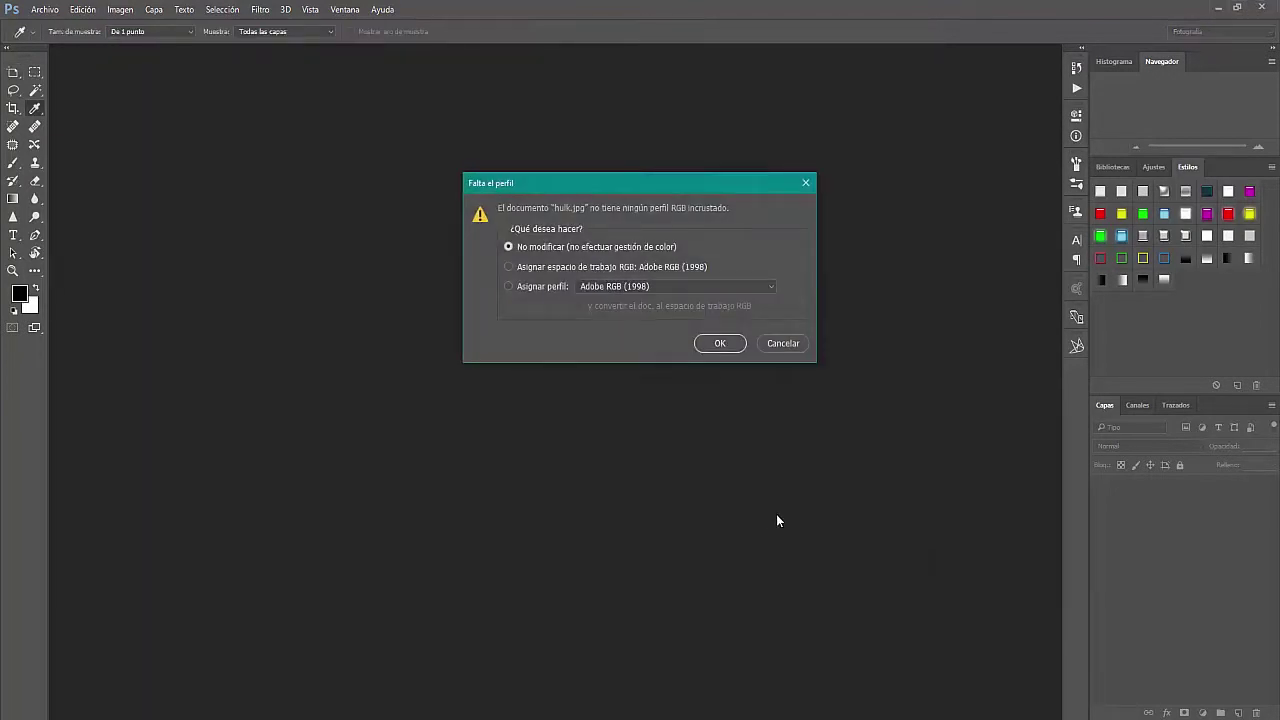
pyautogui.click(718, 345)
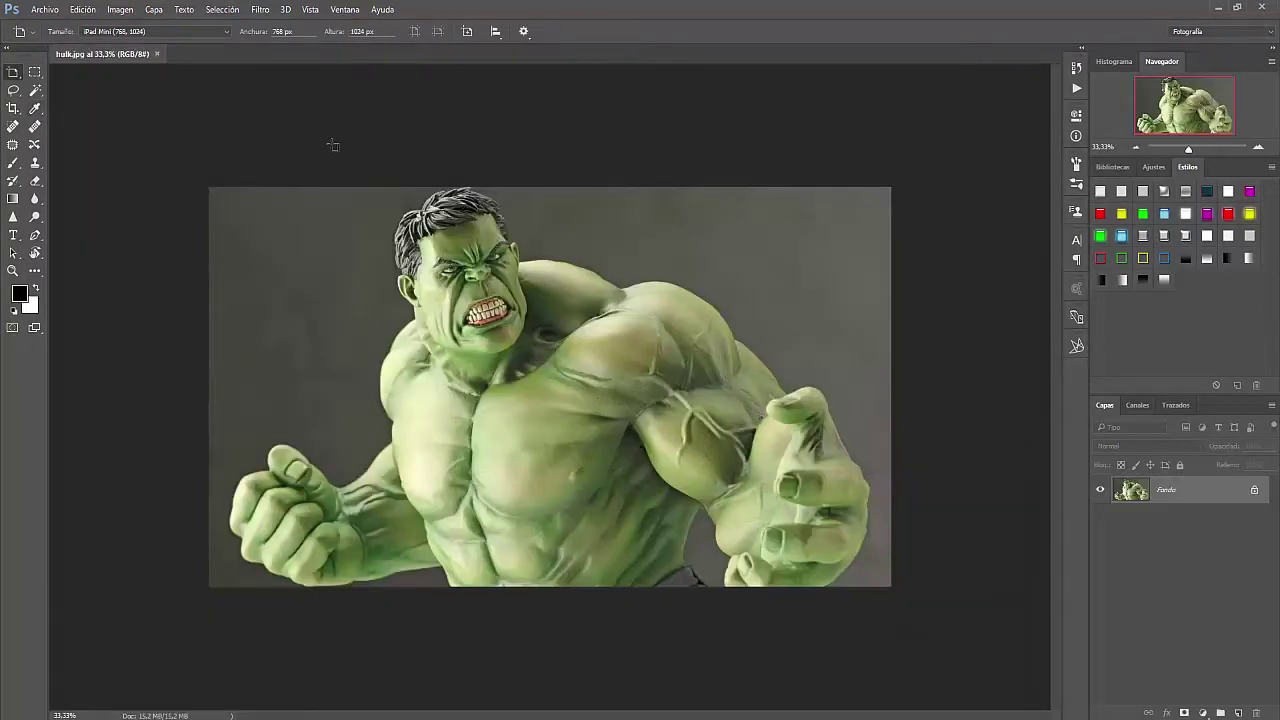
pyautogui.rightClick(12, 73)
pyautogui.click(85, 80)
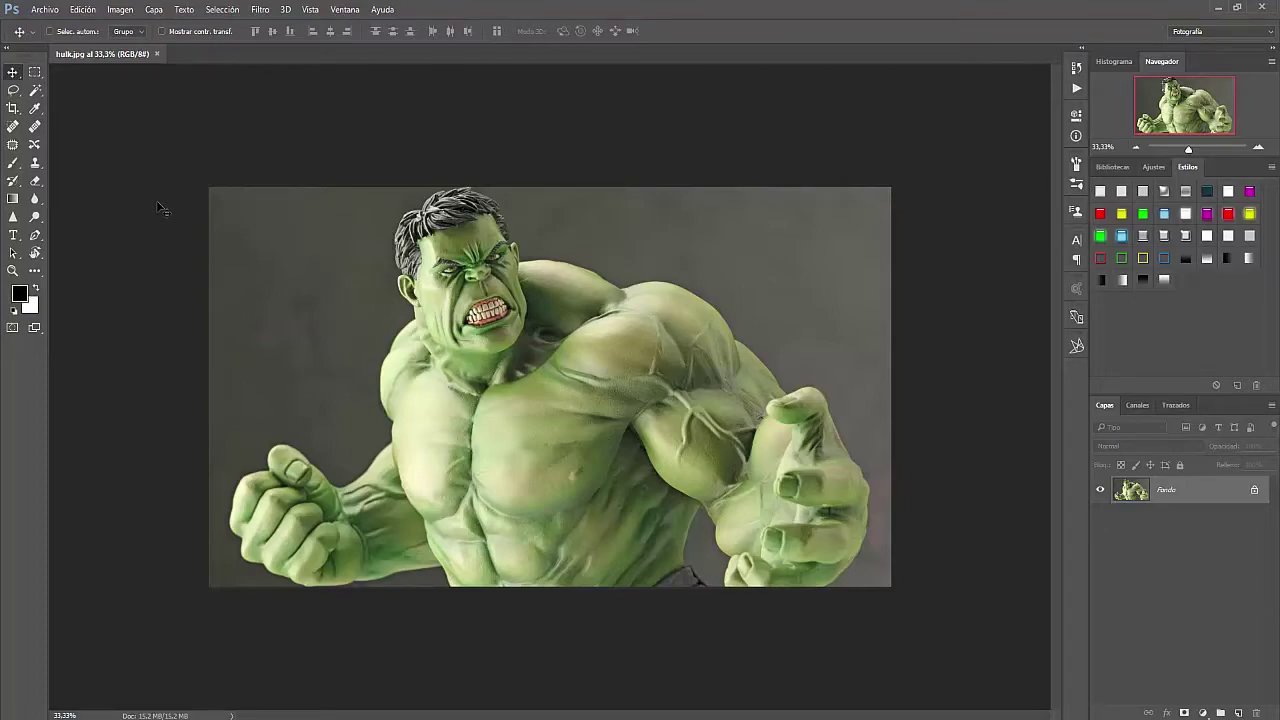
# - Enter Seleccionar y aplicar máscara with Ver set to Línea disc. en mov., using the Brush tool
pyautogui.click(224, 10)
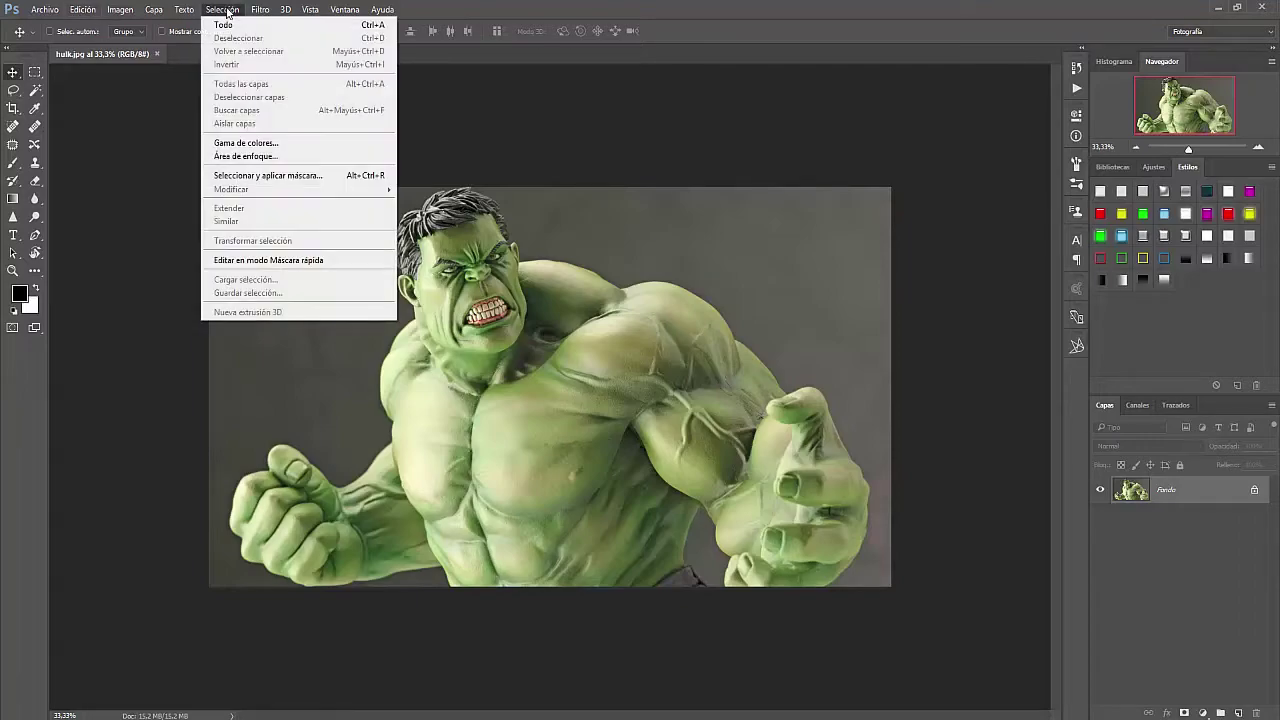
pyautogui.click(316, 176)
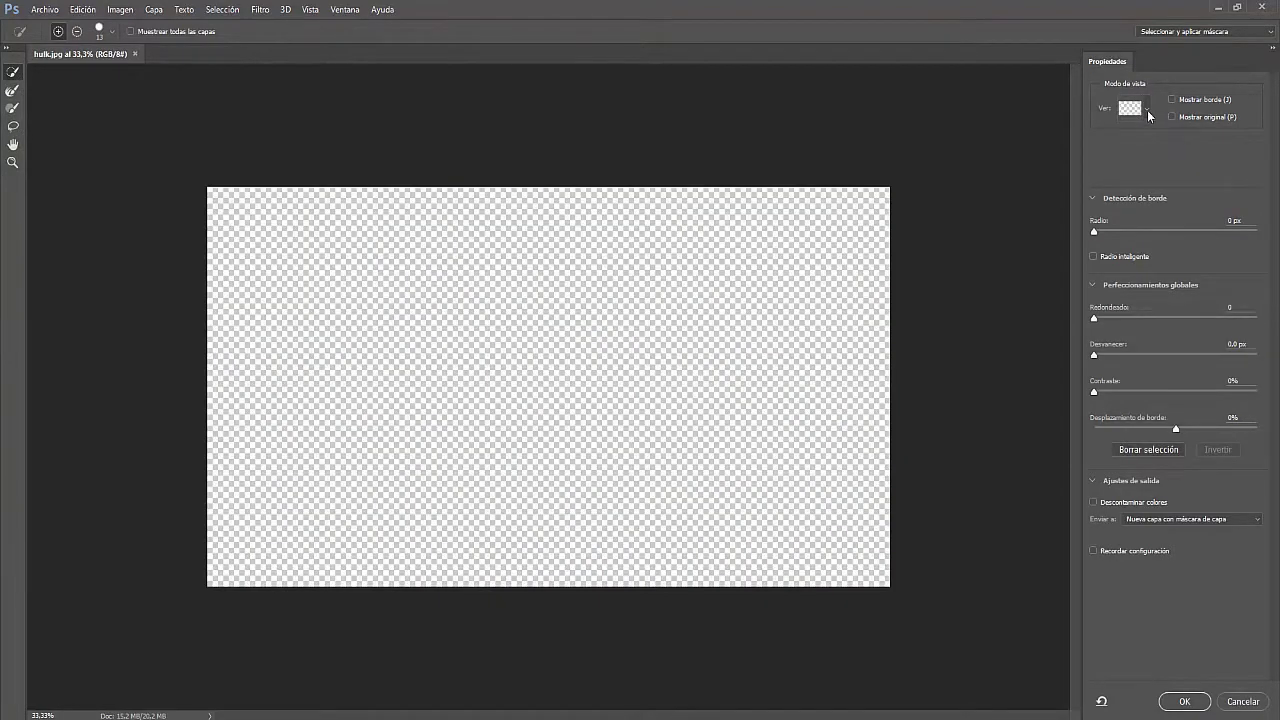
pyautogui.click(1146, 110)
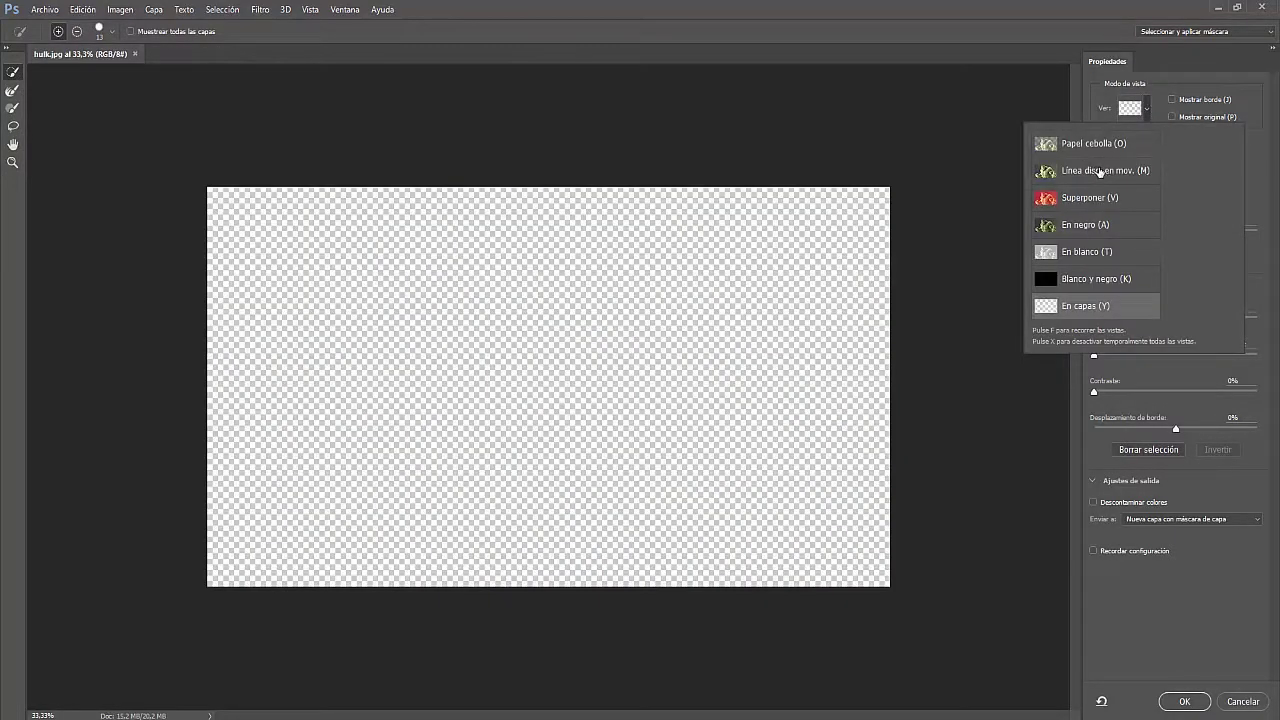
pyautogui.click(1100, 171)
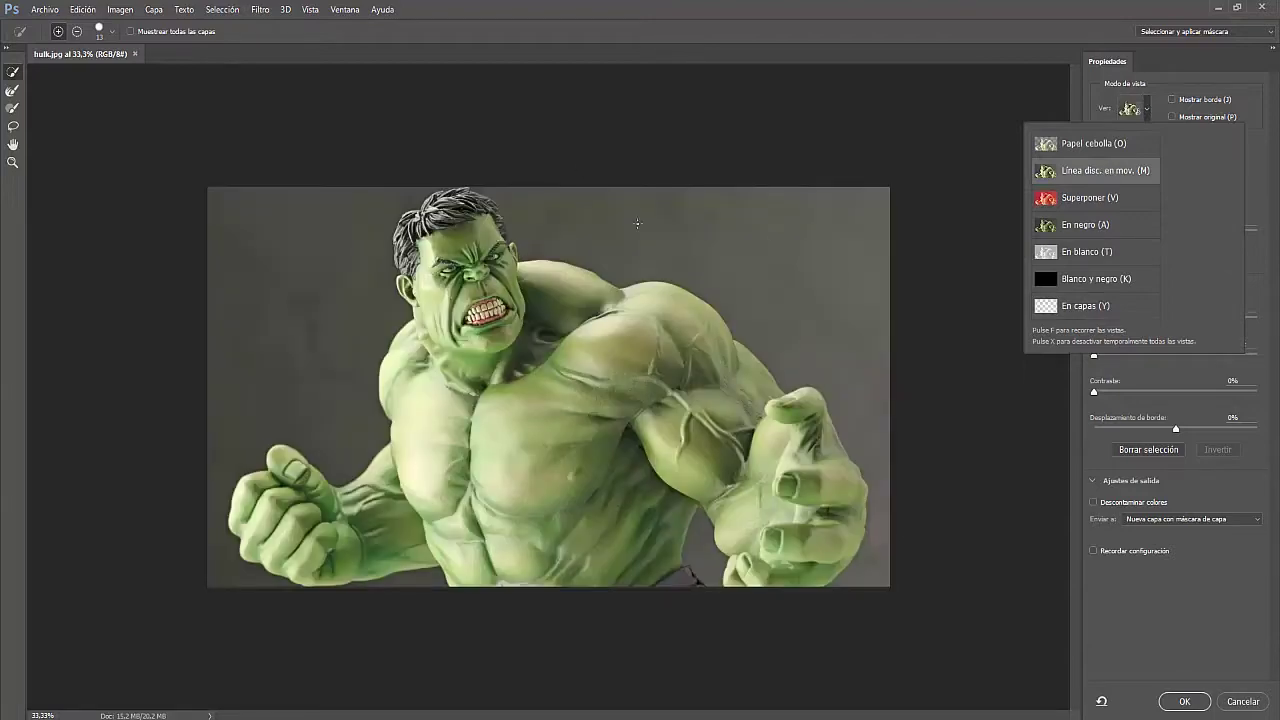
pyautogui.click(11, 110)
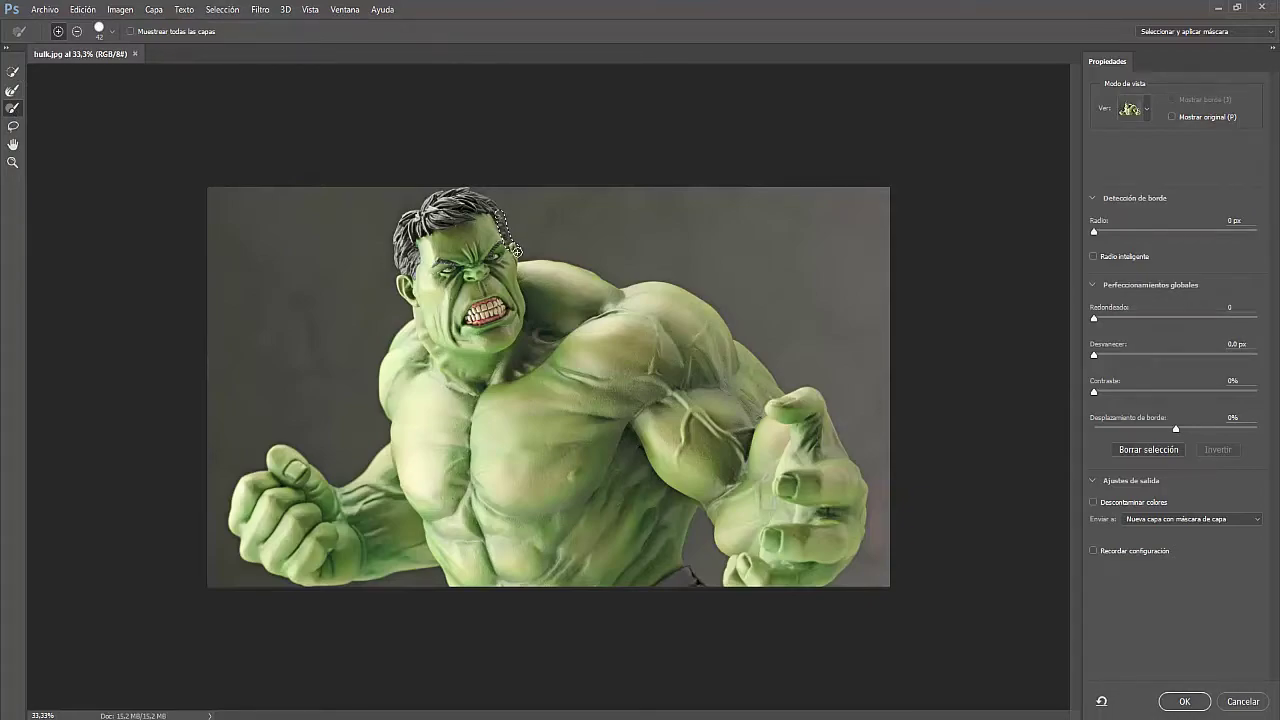
# - Brush a selection along the hair, shoulders, open hand and fists at 50% zoom
pyautogui.moveTo(518, 252)
pyautogui.mouseDown()
pyautogui.moveTo(522, 264)
pyautogui.moveTo(568, 262)
pyautogui.mouseUp()
pyautogui.hotkey('ctrl', '+')
pyautogui.moveTo(562, 201)
pyautogui.mouseDown()
pyautogui.moveTo(643, 235)
pyautogui.moveTo(765, 249)
pyautogui.moveTo(852, 337)
pyautogui.moveTo(945, 385)
pyautogui.moveTo(1011, 509)
pyautogui.mouseUp()
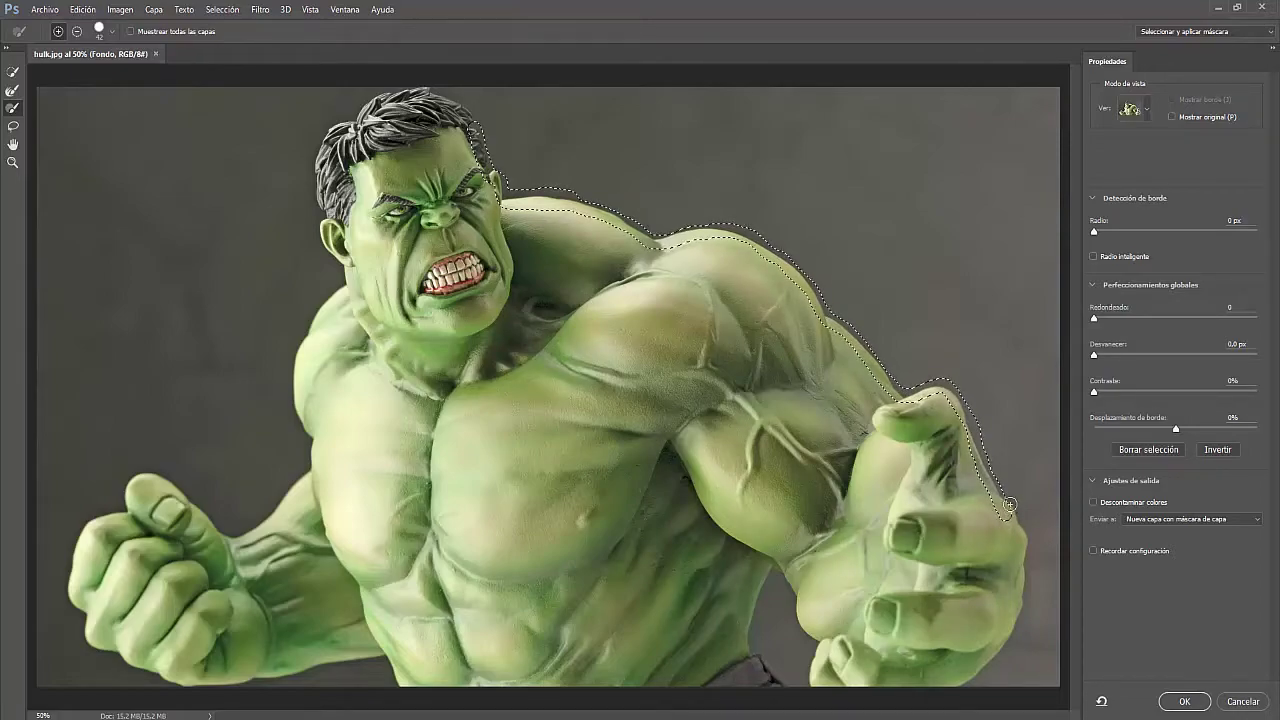
pyautogui.moveTo(1011, 509)
pyautogui.mouseDown()
pyautogui.moveTo(1030, 600)
pyautogui.moveTo(980, 680)
pyautogui.moveTo(815, 688)
pyautogui.moveTo(812, 632)
pyautogui.moveTo(210, 515)
pyautogui.moveTo(235, 540)
pyautogui.moveTo(307, 481)
pyautogui.moveTo(296, 400)
pyautogui.moveTo(294, 484)
pyautogui.mouseUp()
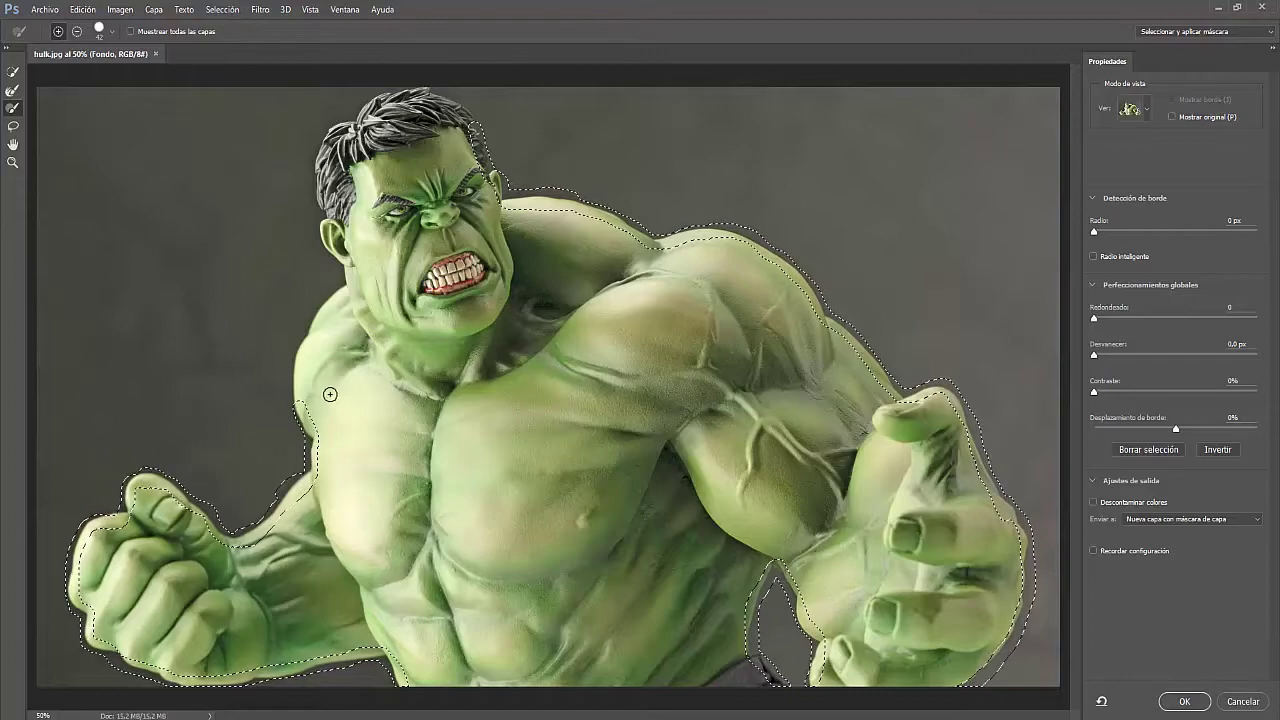
pyautogui.moveTo(300, 425)
pyautogui.mouseDown()
pyautogui.moveTo(304, 333)
pyautogui.moveTo(344, 276)
pyautogui.moveTo(327, 244)
pyautogui.moveTo(322, 136)
pyautogui.moveTo(375, 100)
pyautogui.moveTo(446, 97)
pyautogui.mouseUp()
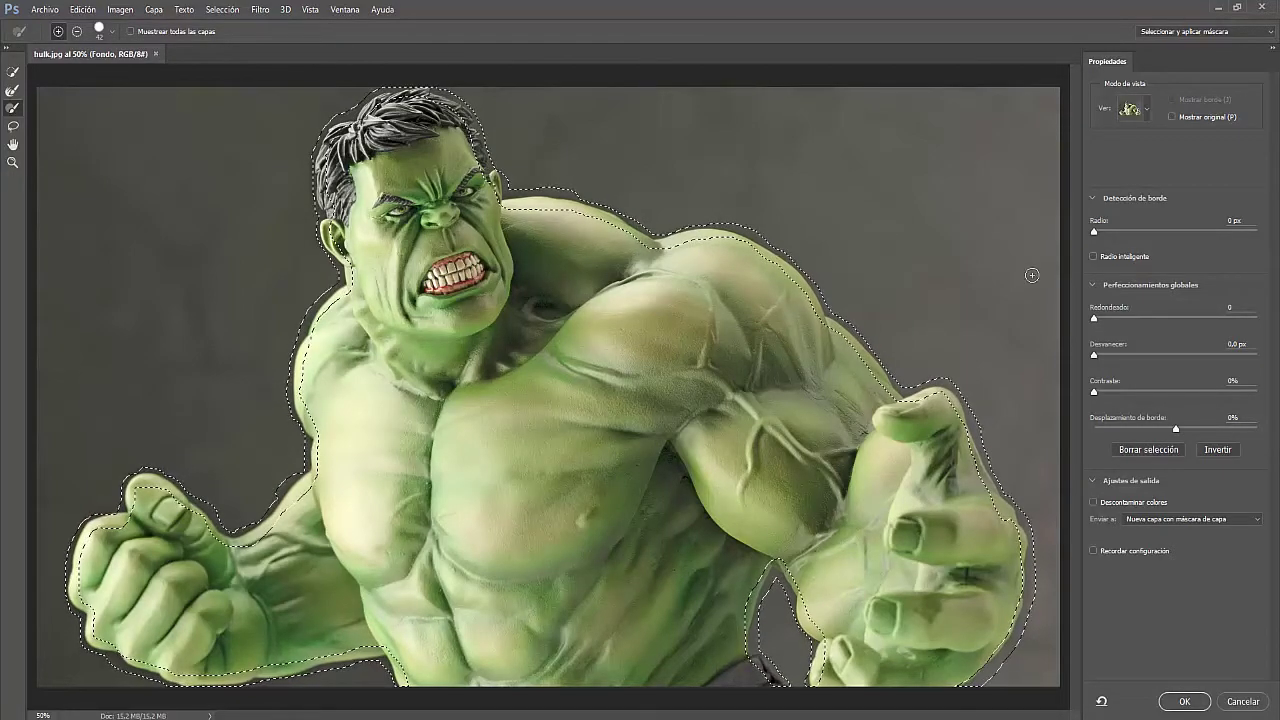
# - In En blanco view, Quick-Select the forehead, hair, torso, arm and left fist
pyautogui.click(1135, 108)
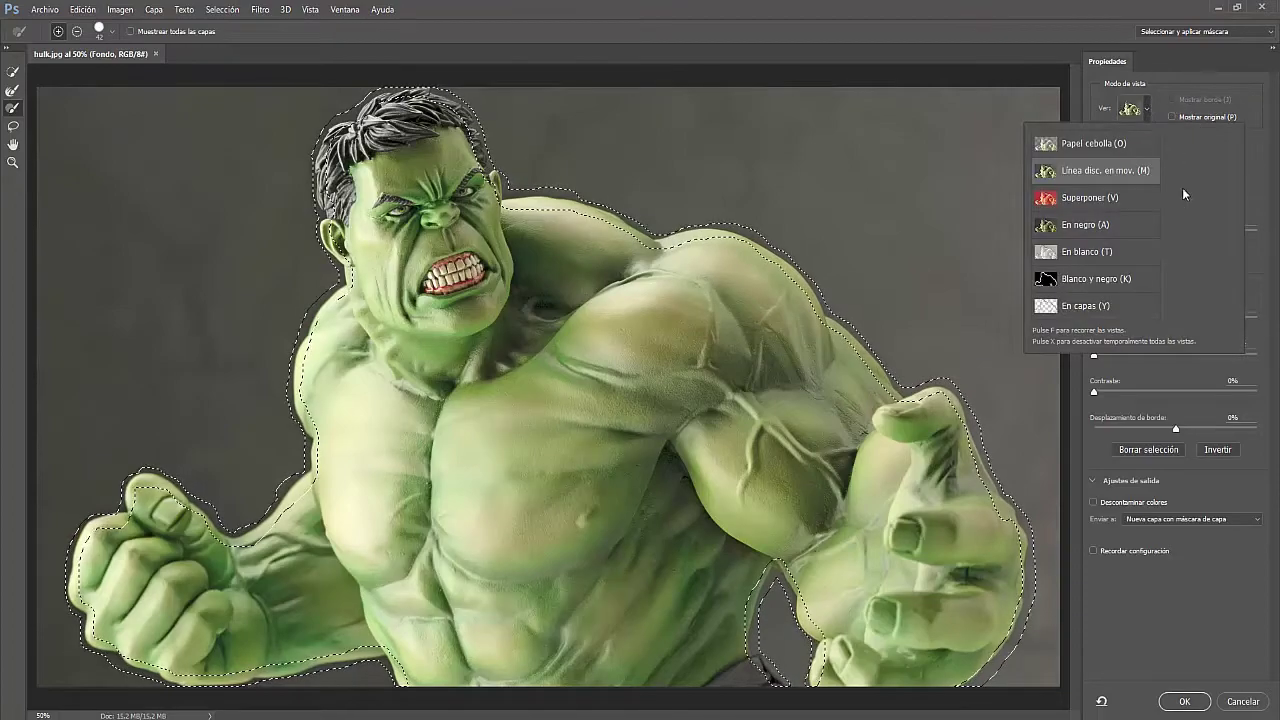
pyautogui.click(1100, 251)
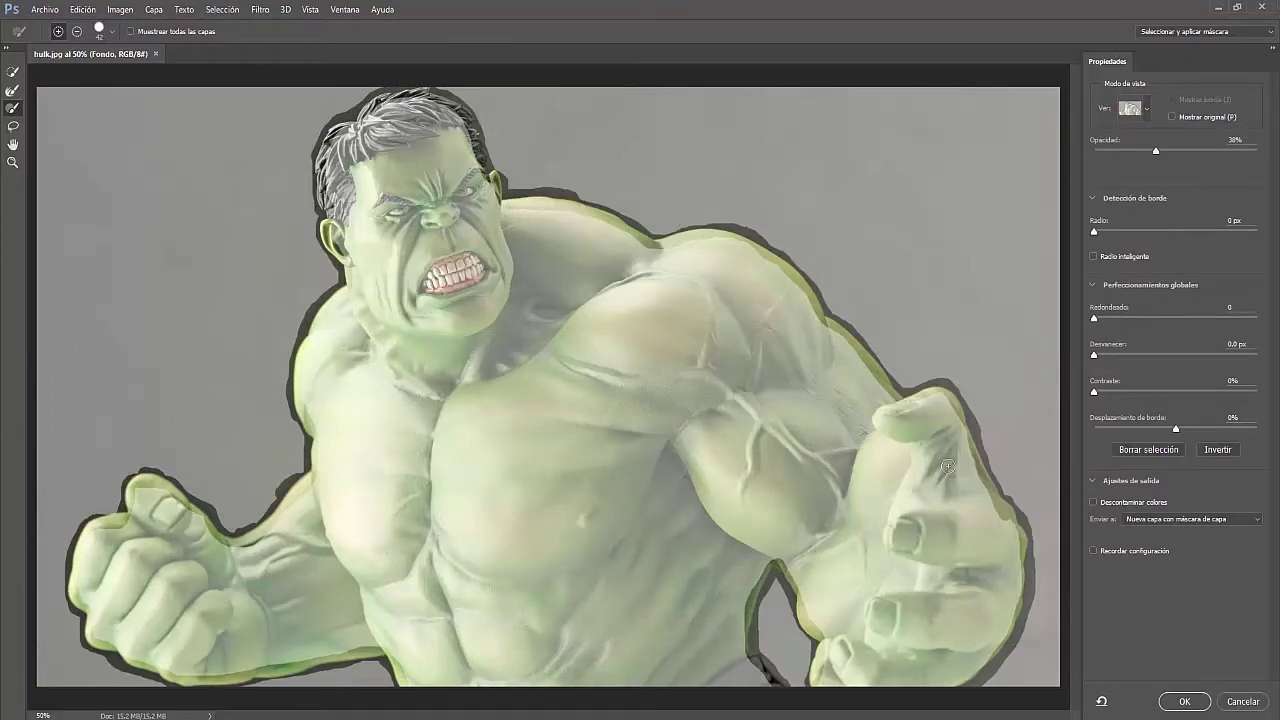
pyautogui.click(13, 72)
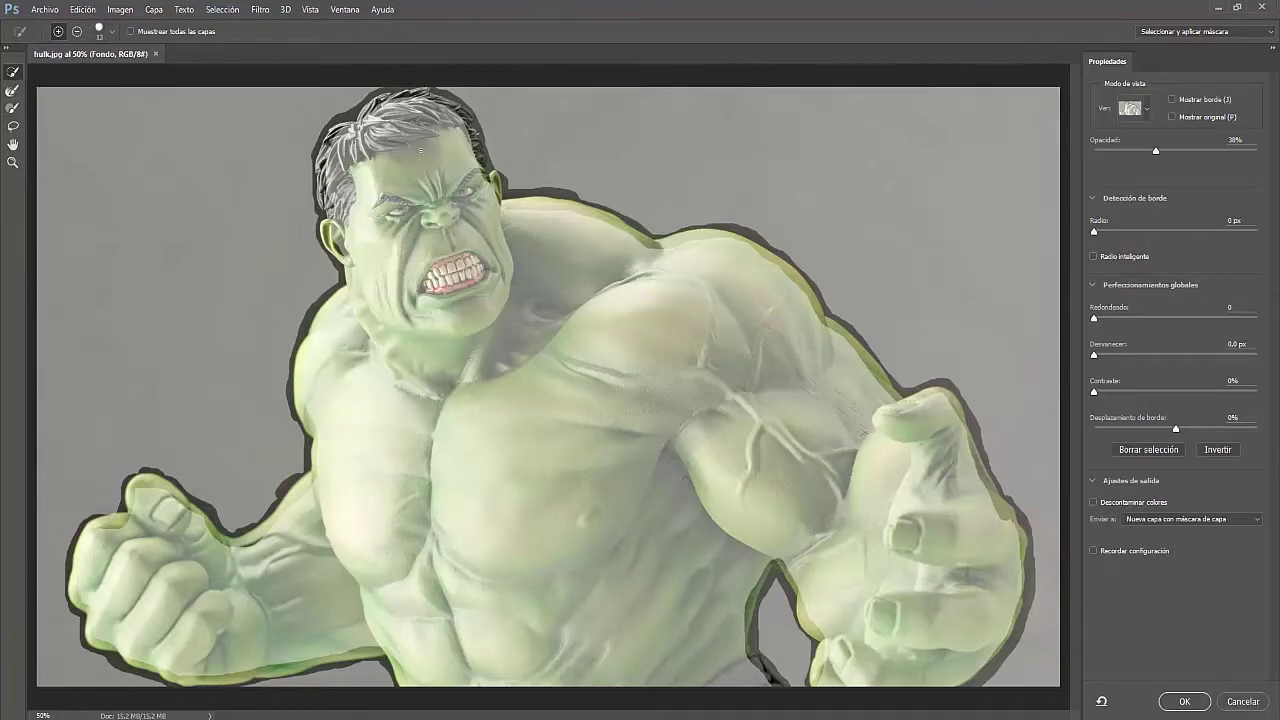
pyautogui.moveTo(411, 146)
pyautogui.mouseDown()
pyautogui.moveTo(430, 212)
pyautogui.moveTo(344, 157)
pyautogui.moveTo(400, 104)
pyautogui.moveTo(431, 110)
pyautogui.mouseUp()
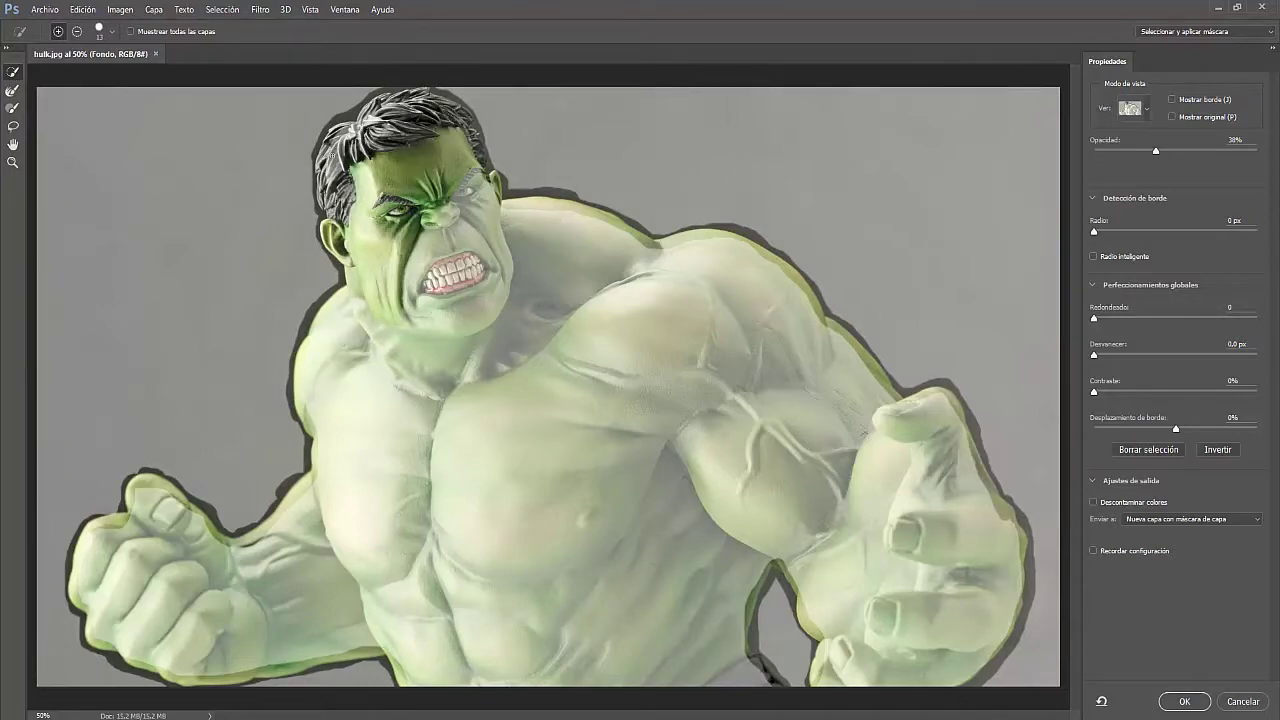
pyautogui.moveTo(331, 155); pyautogui.dragTo(352, 144)
pyautogui.moveTo(362, 284)
pyautogui.mouseDown()
pyautogui.moveTo(166, 548)
pyautogui.moveTo(199, 540)
pyautogui.mouseUp()
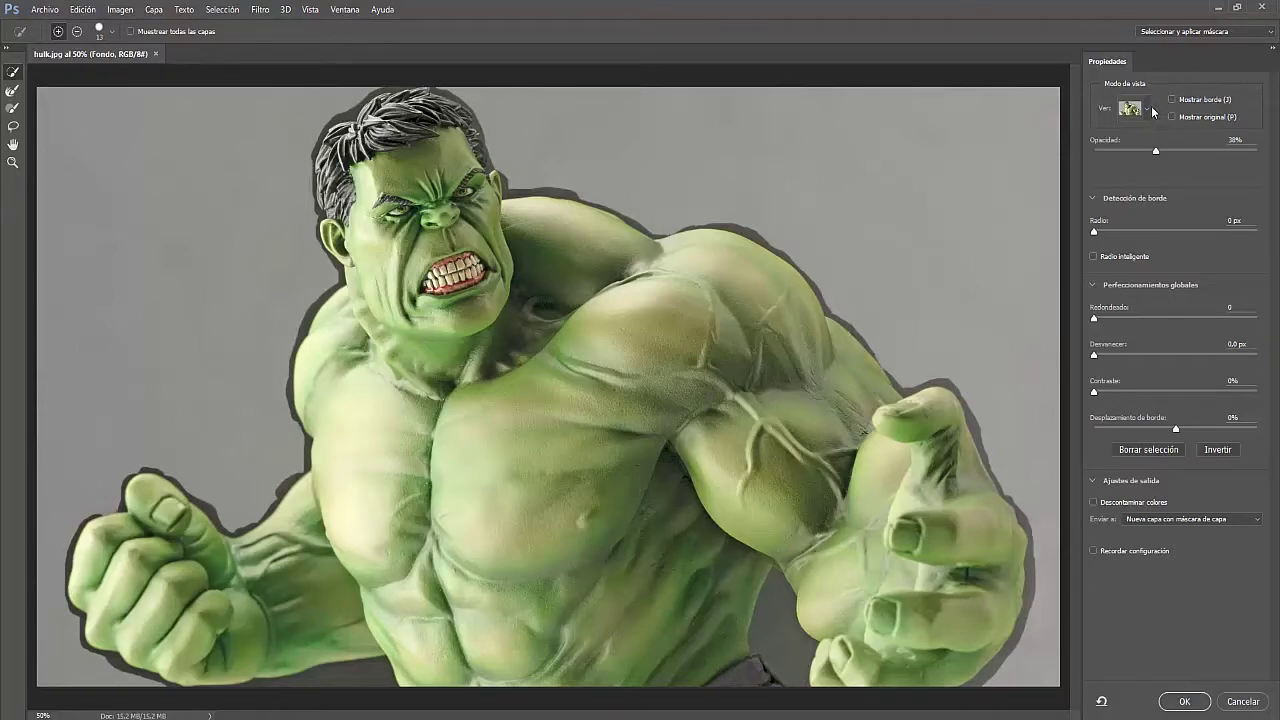
pyautogui.click(1147, 113)
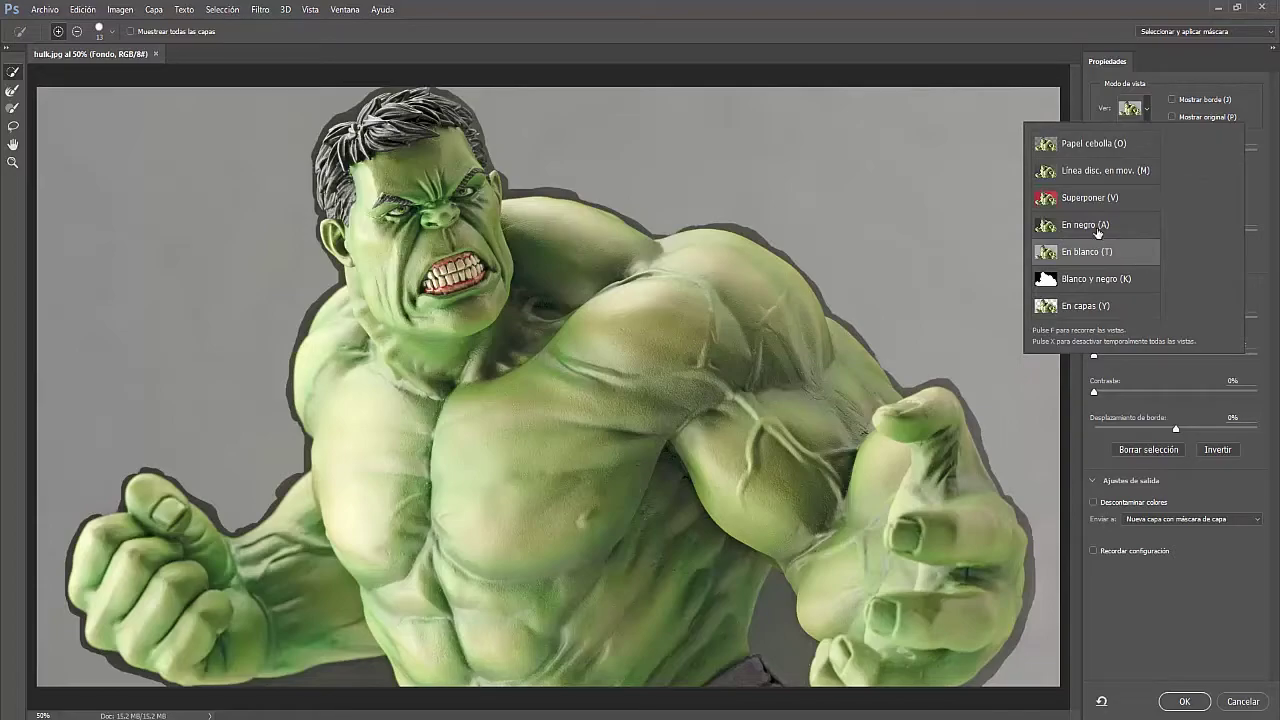
# - Preview En negro and refine the shoulder, hair and hand edges at 66.7% zoom
pyautogui.click(11, 93)
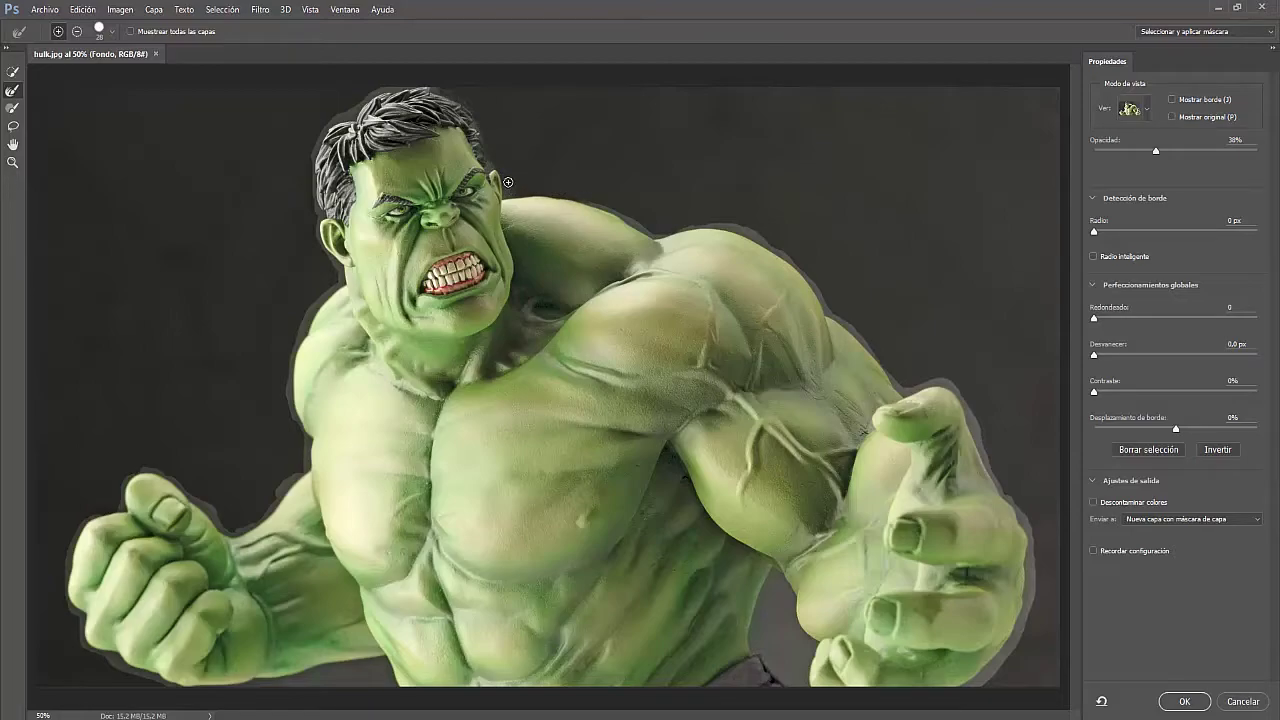
pyautogui.moveTo(609, 212); pyautogui.dragTo(666, 238)
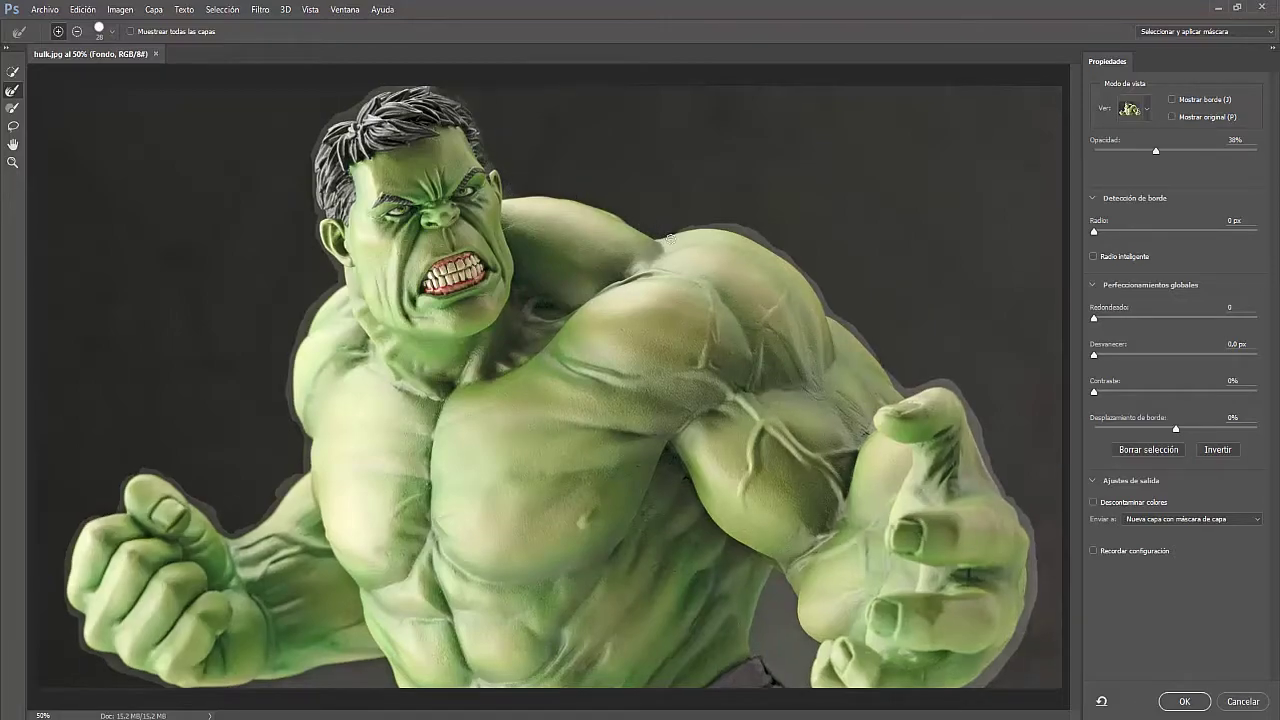
pyautogui.hotkey('ctrl', '+')
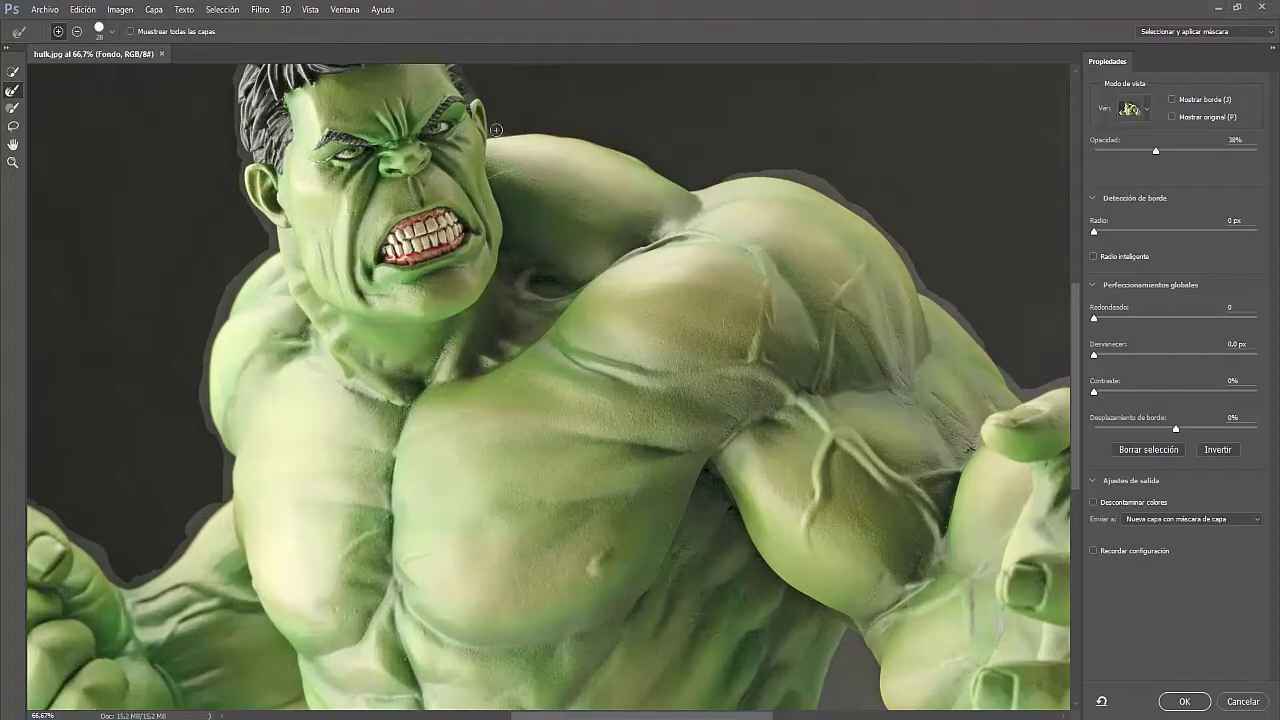
pyautogui.moveTo(525, 116)
pyautogui.mouseDown()
pyautogui.moveTo(699, 234)
pyautogui.moveTo(829, 366)
pyautogui.moveTo(780, 257)
pyautogui.moveTo(827, 367)
pyautogui.moveTo(726, 257)
pyautogui.moveTo(860, 370)
pyautogui.moveTo(837, 391)
pyautogui.moveTo(878, 460)
pyautogui.moveTo(892, 541)
pyautogui.mouseUp()
pyautogui.moveTo(884, 489); pyautogui.dragTo(806, 664)
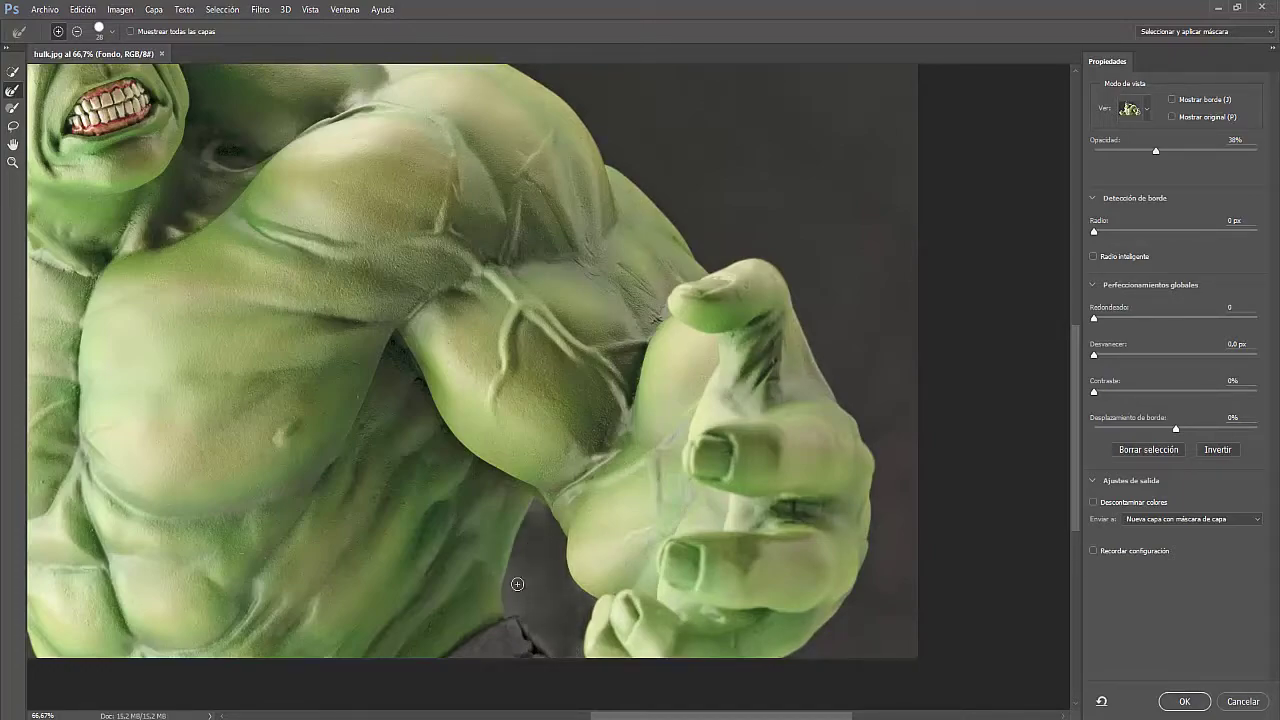
# - Clean the grey halo along the upper forearm and shoulder contour
pyautogui.moveTo(378, 538); pyautogui.dragTo(749, 463)
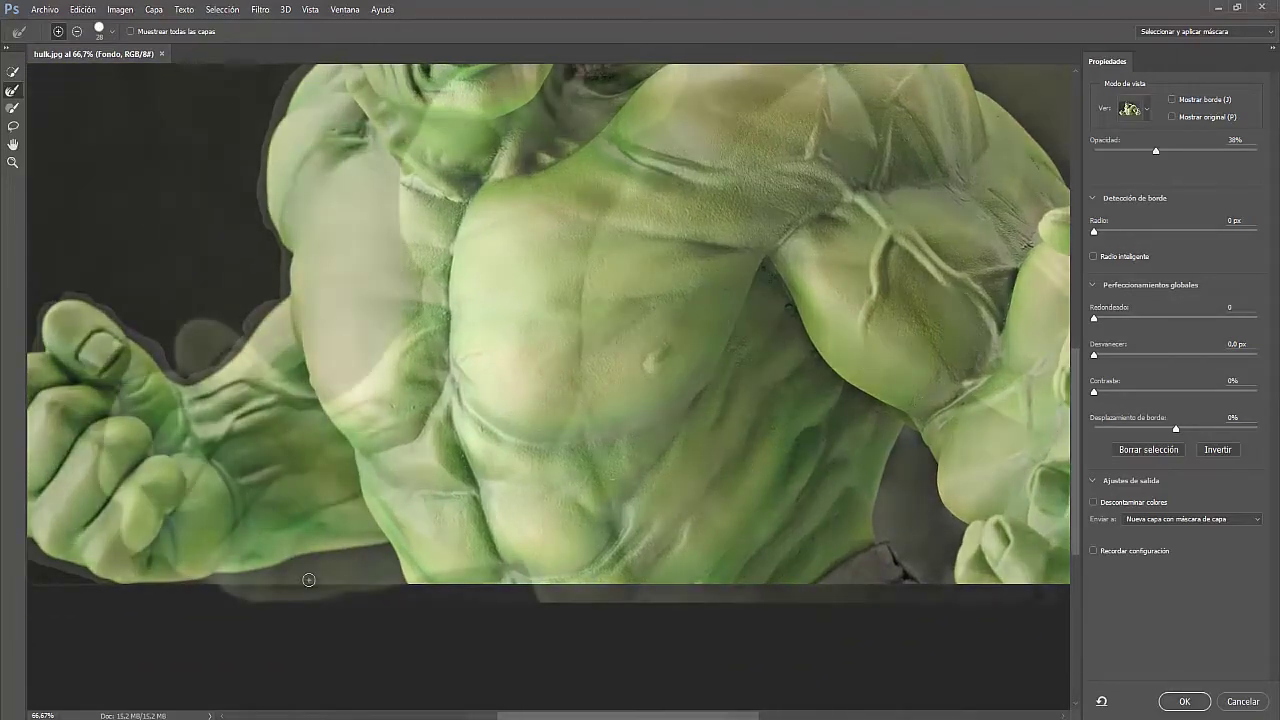
pyautogui.moveTo(172, 373); pyautogui.dragTo(305, 393)
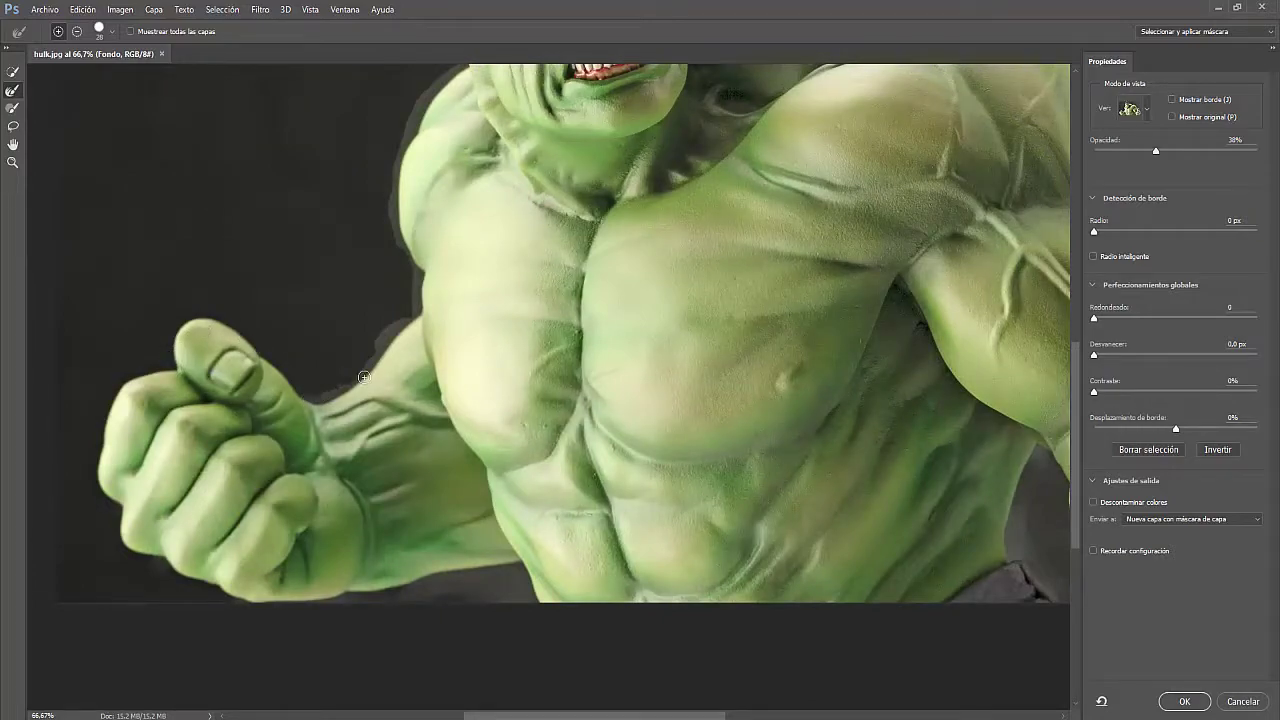
pyautogui.moveTo(364, 376)
pyautogui.mouseDown()
pyautogui.moveTo(412, 302)
pyautogui.moveTo(388, 193)
pyautogui.mouseUp()
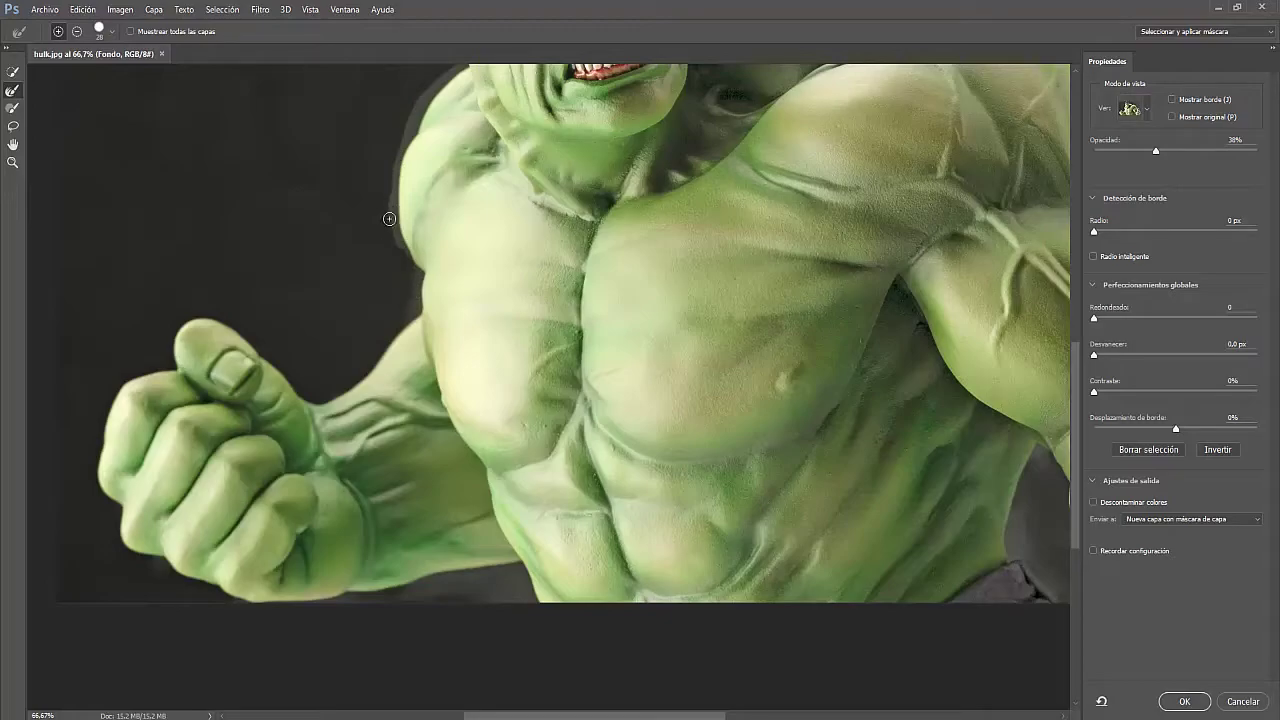
pyautogui.moveTo(389, 218); pyautogui.dragTo(410, 184)
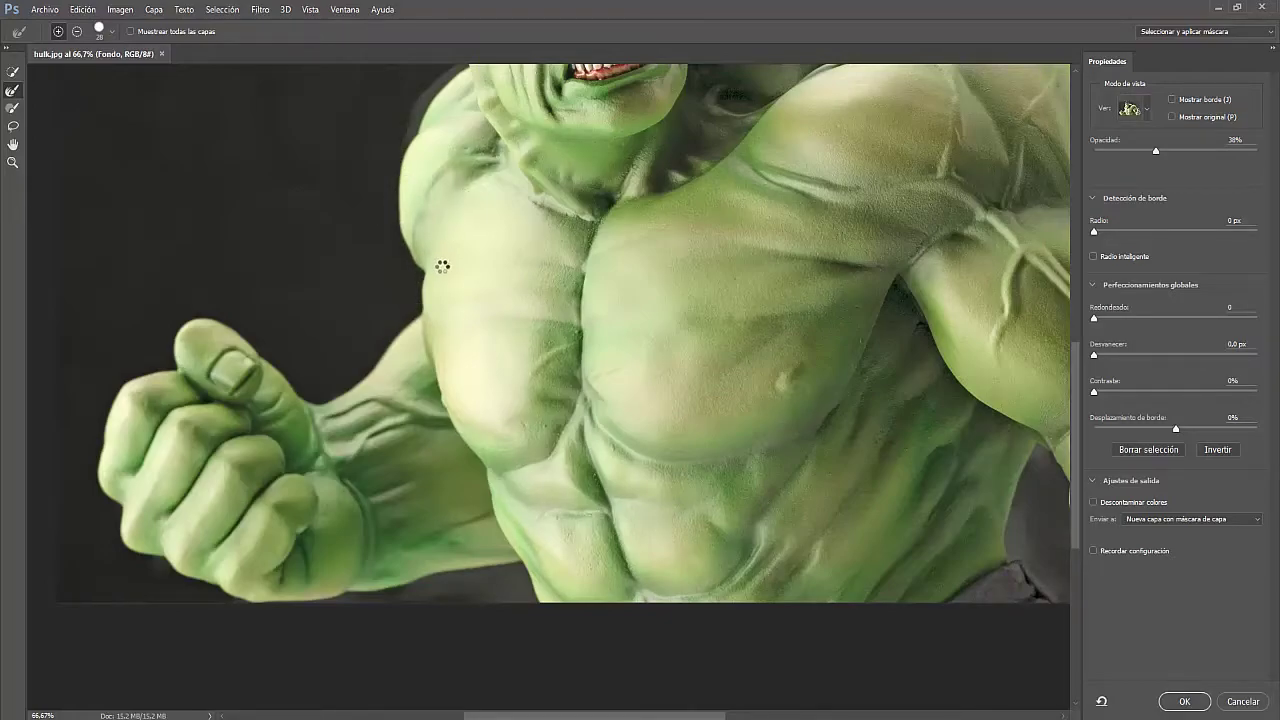
pyautogui.scroll(3, 443, 266)
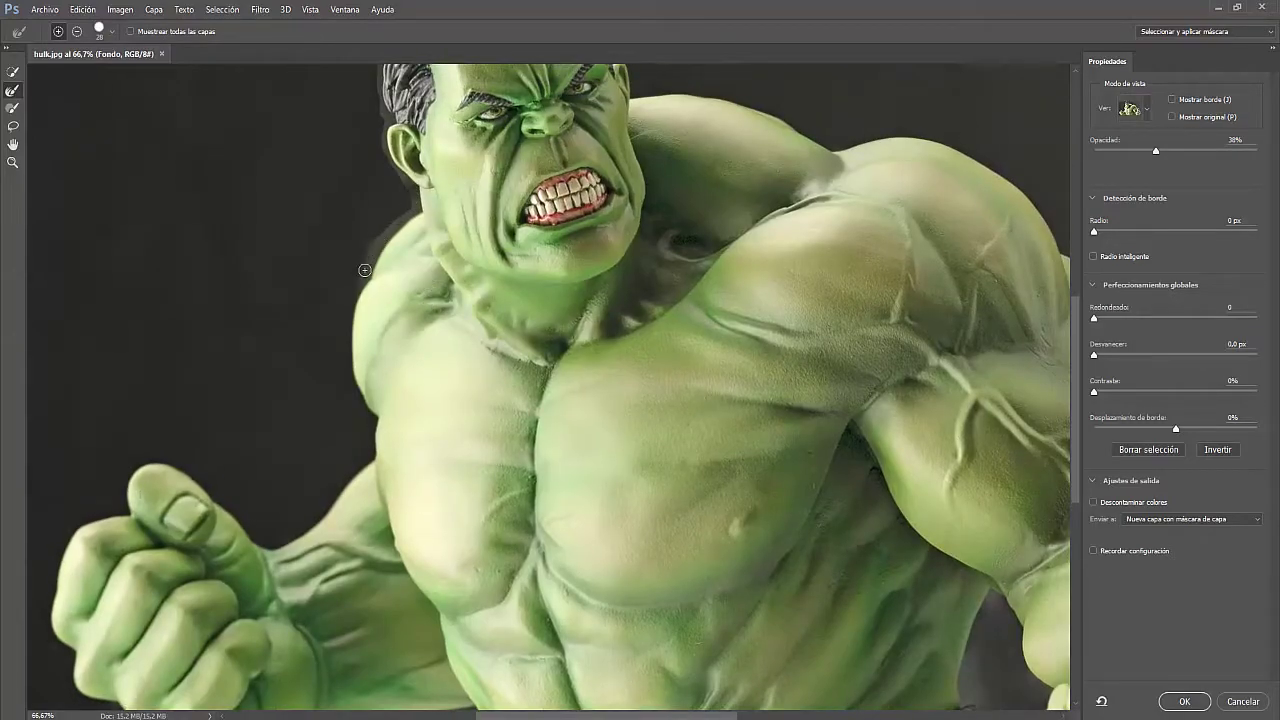
# - Refine the shoulder, ear and hair edges with the Refine Edge Brush
pyautogui.moveTo(403, 213)
pyautogui.mouseDown()
pyautogui.moveTo(400, 225)
pyautogui.moveTo(412, 211)
pyautogui.mouseUp()
pyautogui.moveTo(384, 128); pyautogui.dragTo(402, 208)
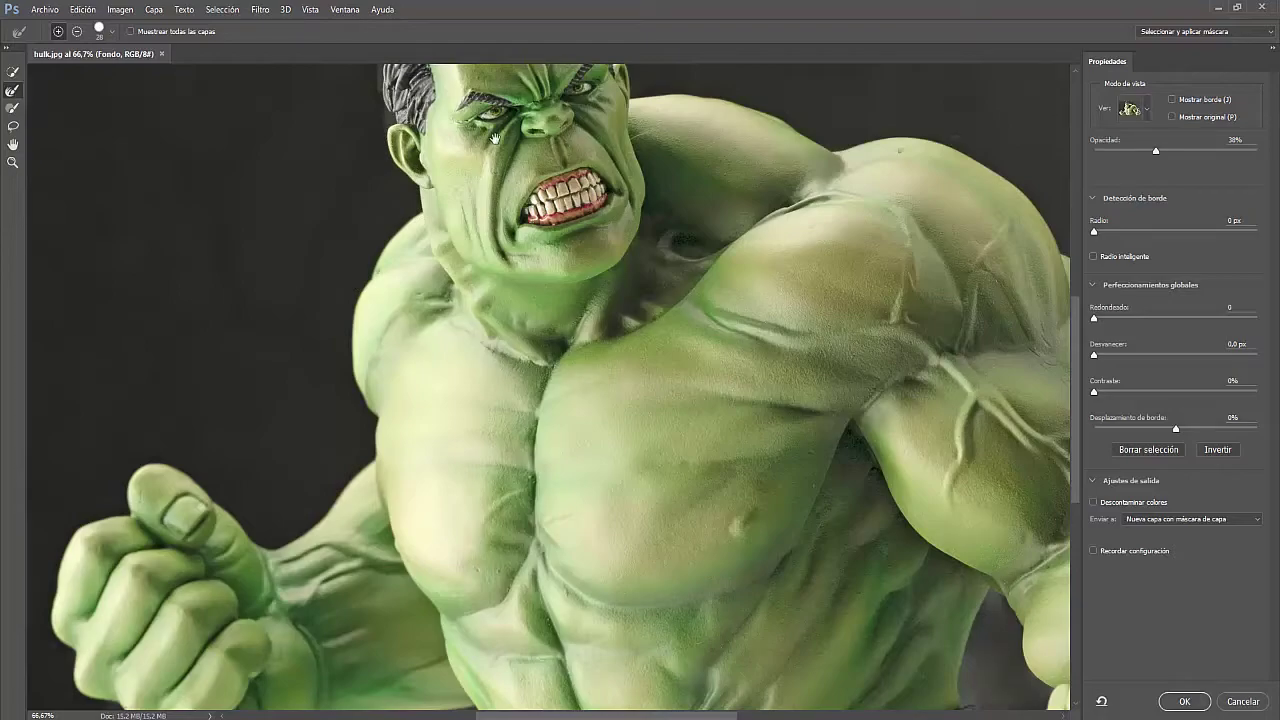
pyautogui.scroll(4, 436, 120)
pyautogui.scroll(1, 436, 120)
pyautogui.moveTo(436, 117); pyautogui.dragTo(392, 255)
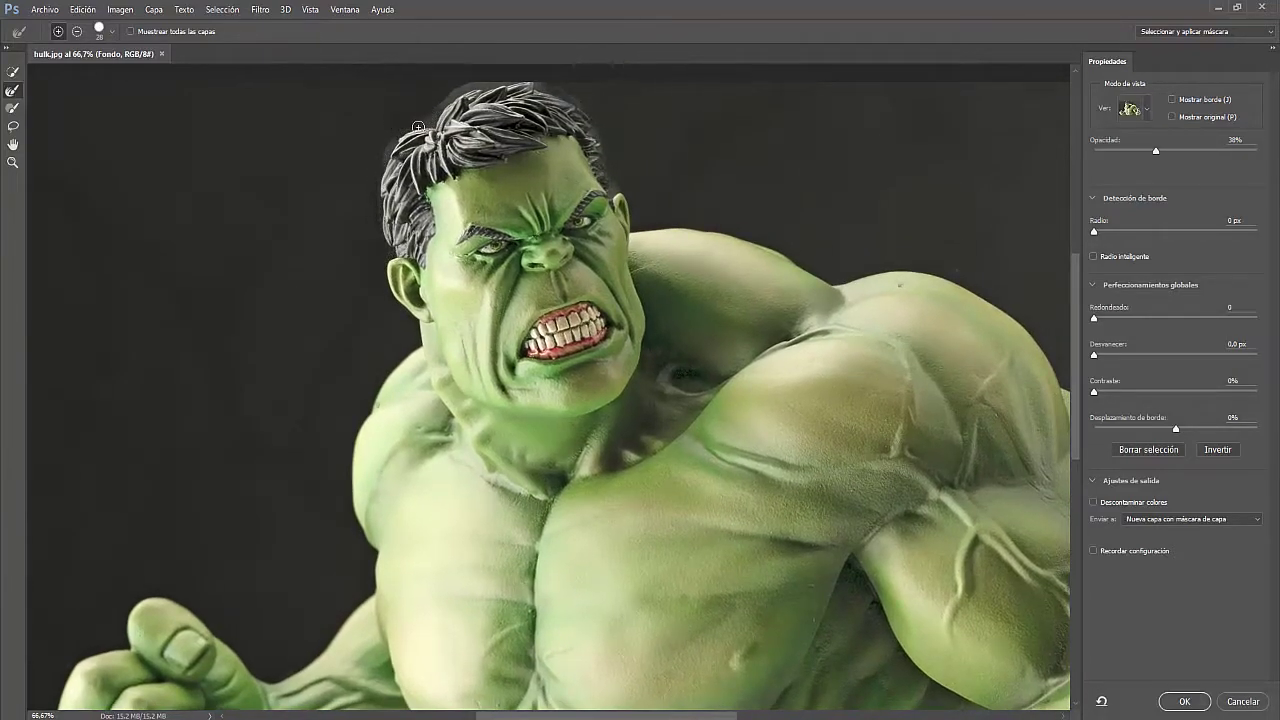
pyautogui.moveTo(389, 127); pyautogui.dragTo(380, 171)
pyautogui.moveTo(442, 110)
pyautogui.mouseDown()
pyautogui.moveTo(571, 102)
pyautogui.moveTo(556, 87)
pyautogui.moveTo(591, 117)
pyautogui.mouseUp()
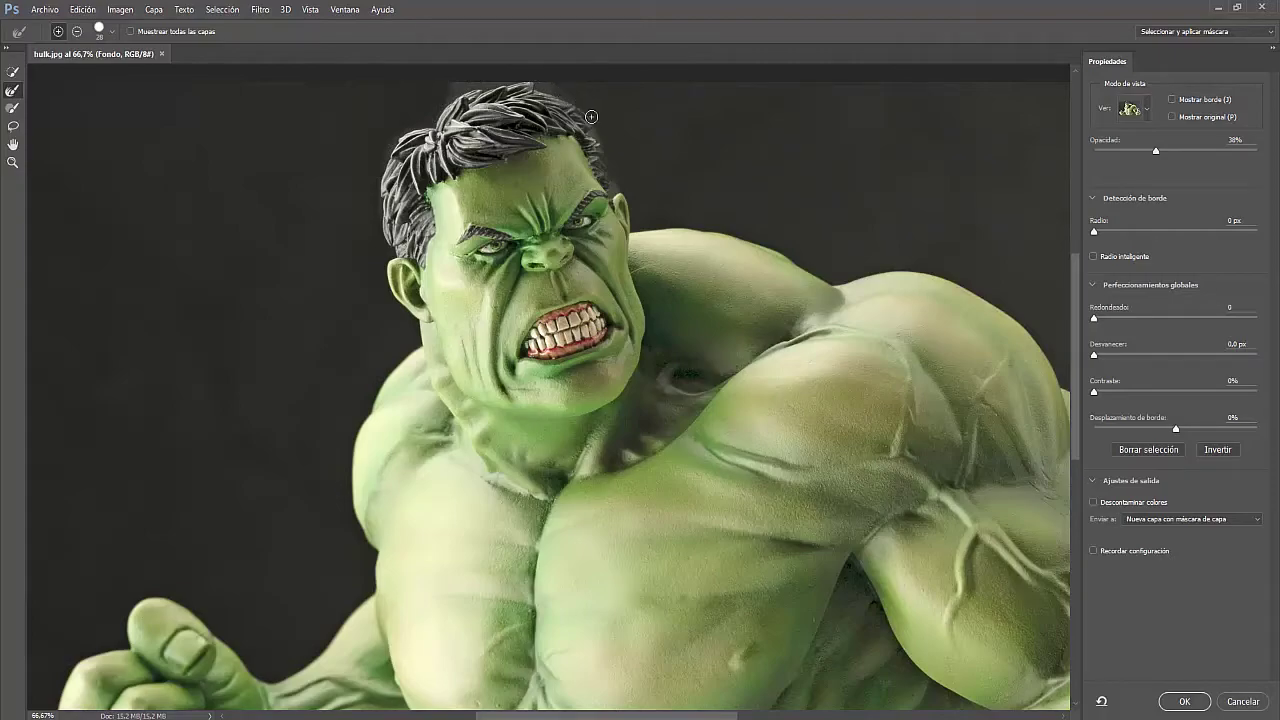
pyautogui.moveTo(603, 160)
pyautogui.mouseDown()
pyautogui.moveTo(532, 79)
pyautogui.moveTo(577, 105)
pyautogui.moveTo(537, 80)
pyautogui.moveTo(444, 90)
pyautogui.moveTo(504, 83)
pyautogui.moveTo(386, 156)
pyautogui.moveTo(380, 257)
pyautogui.moveTo(456, 99)
pyautogui.moveTo(536, 77)
pyautogui.moveTo(642, 187)
pyautogui.moveTo(807, 292)
pyautogui.mouseUp()
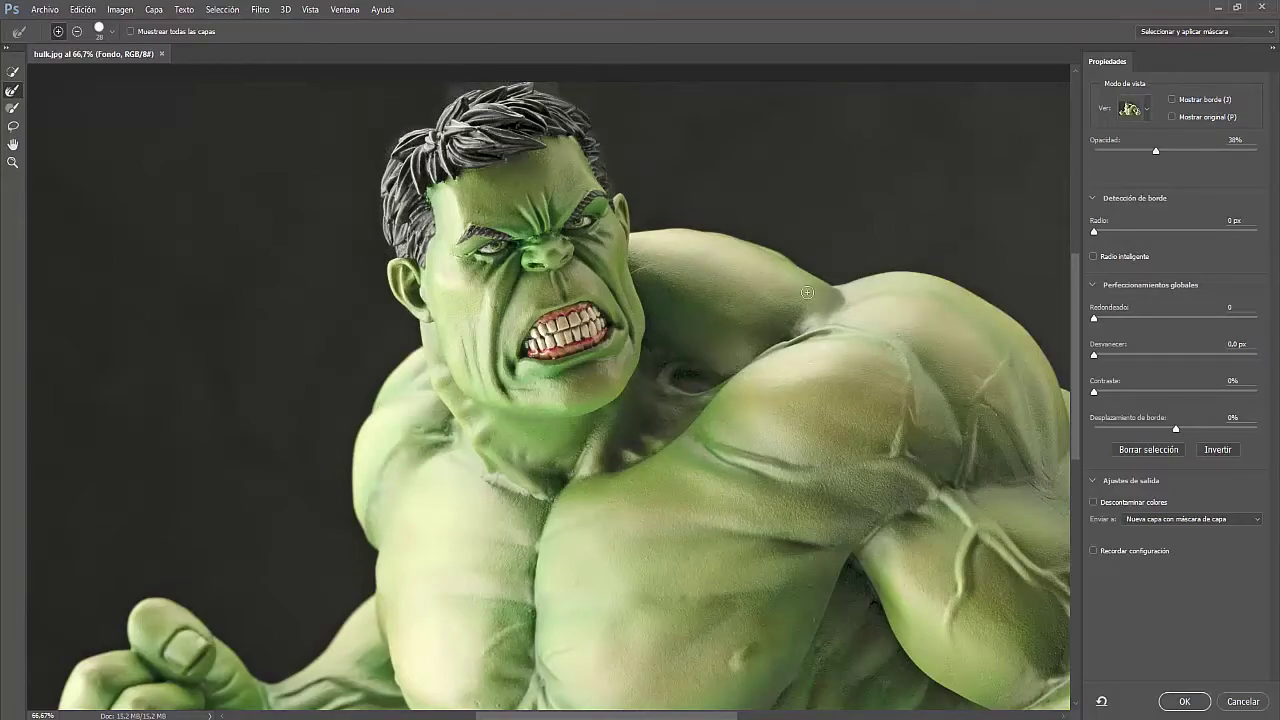
# - Preview in En capas and output the cutout as a masked layer, Fondo copia
pyautogui.click(1147, 108)
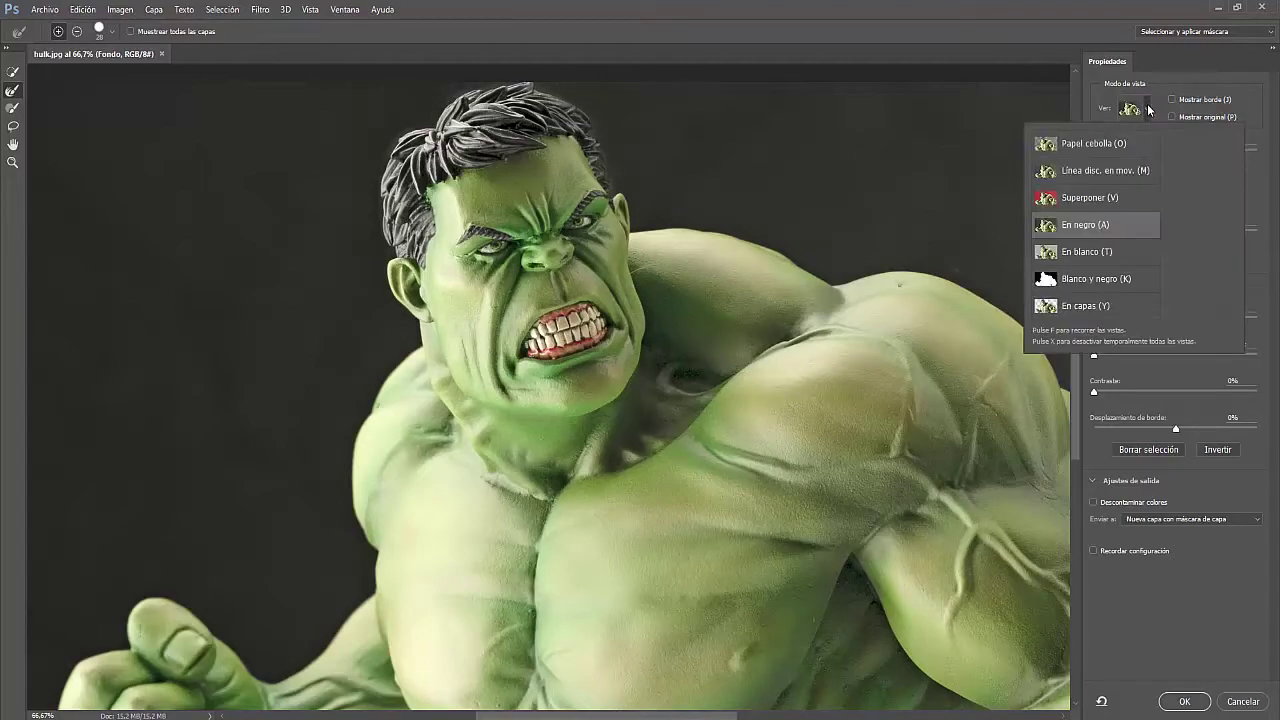
pyautogui.click(1094, 307)
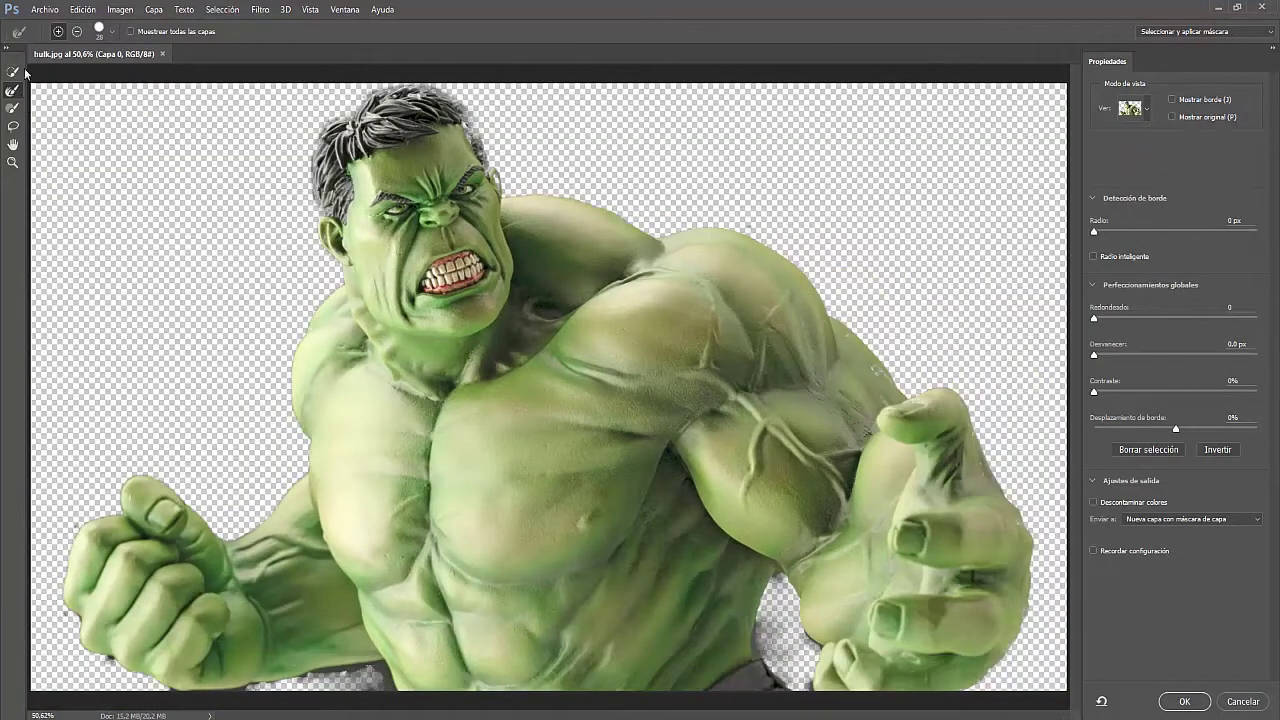
pyautogui.click(1188, 704)
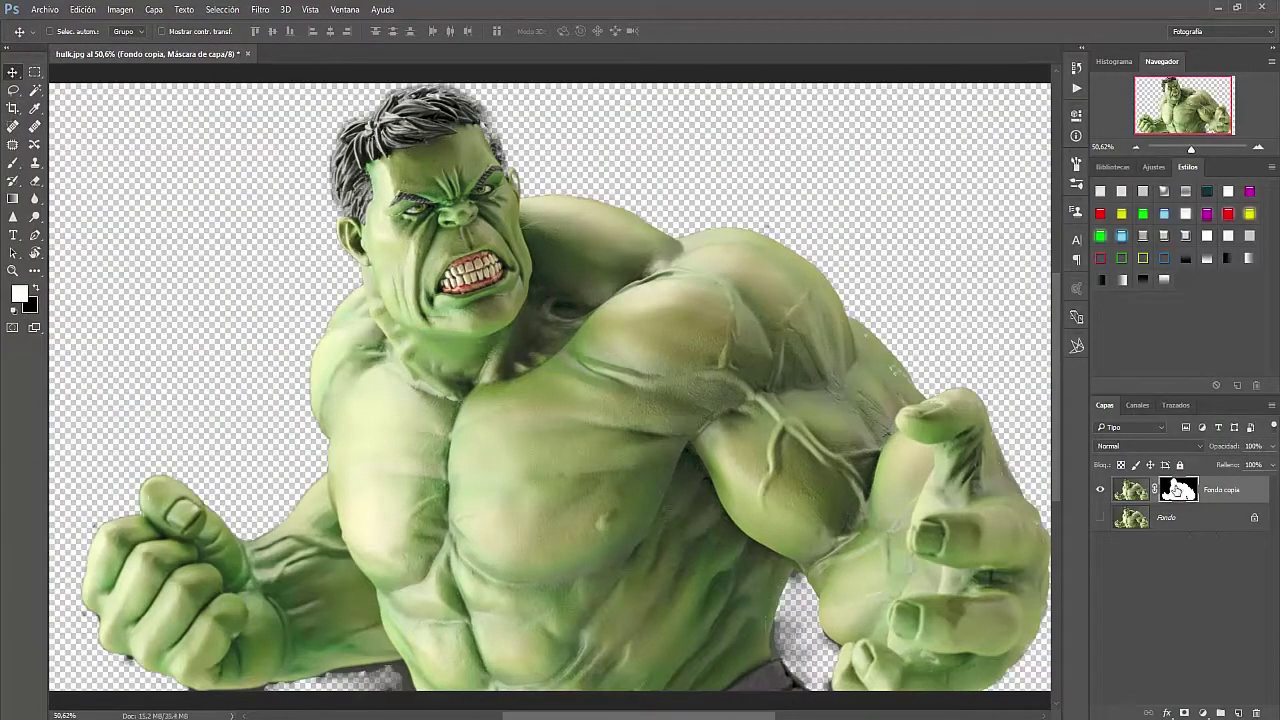
# - Apply the layer mask and delete the grey leftovers at the bottom and fist edge
pyautogui.rightClick(1177, 484)
pyautogui.click(1108, 531)
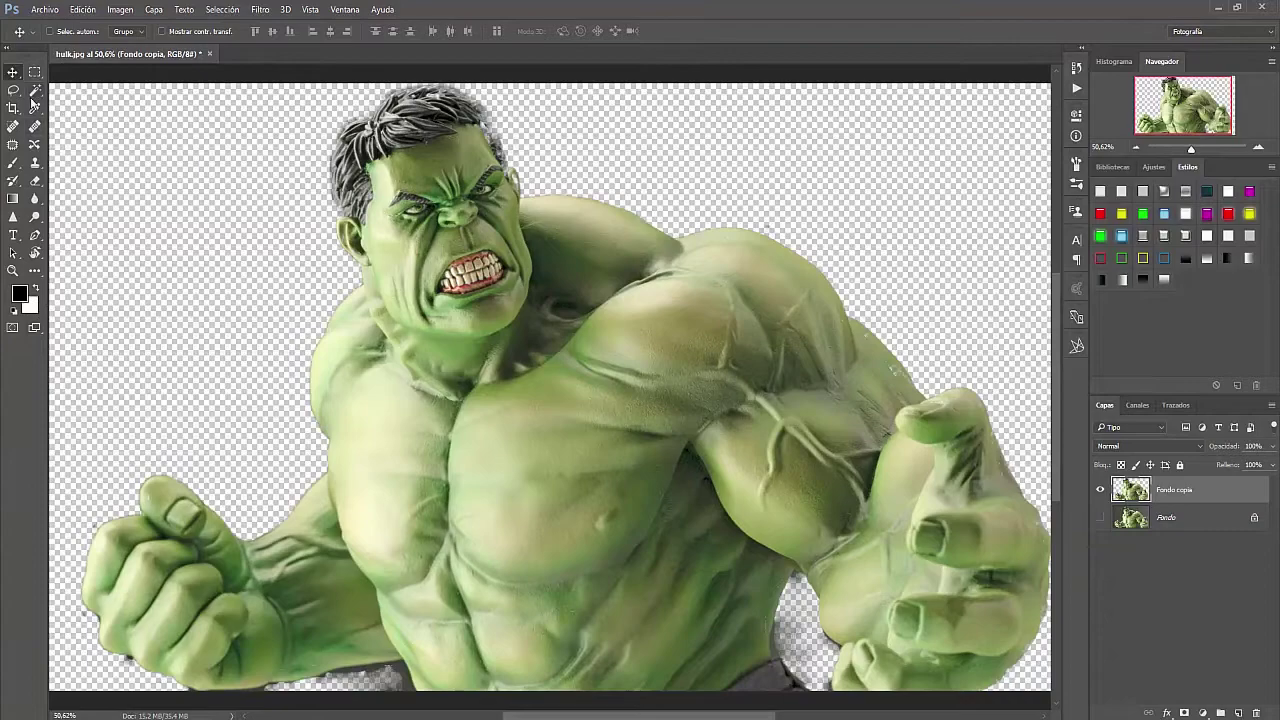
pyautogui.click(35, 90)
pyautogui.click(104, 140)
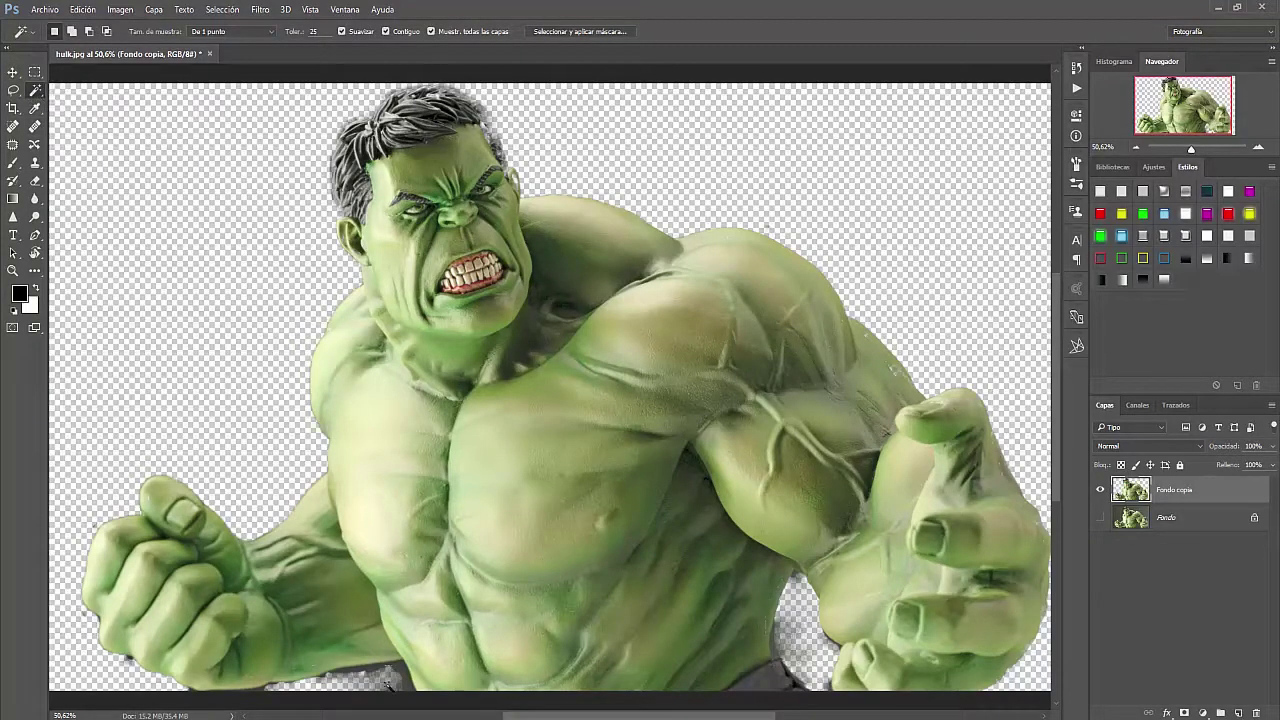
pyautogui.click(405, 681)
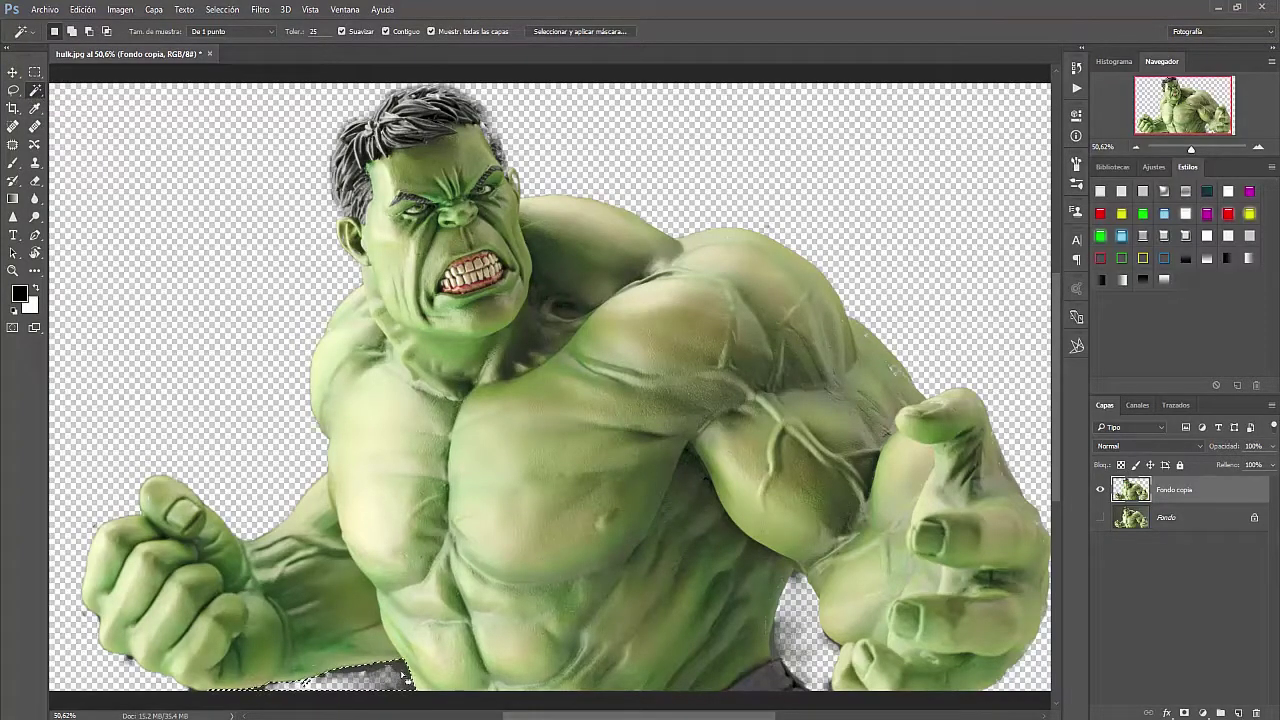
pyautogui.click(131, 668)
pyautogui.press('Delete')
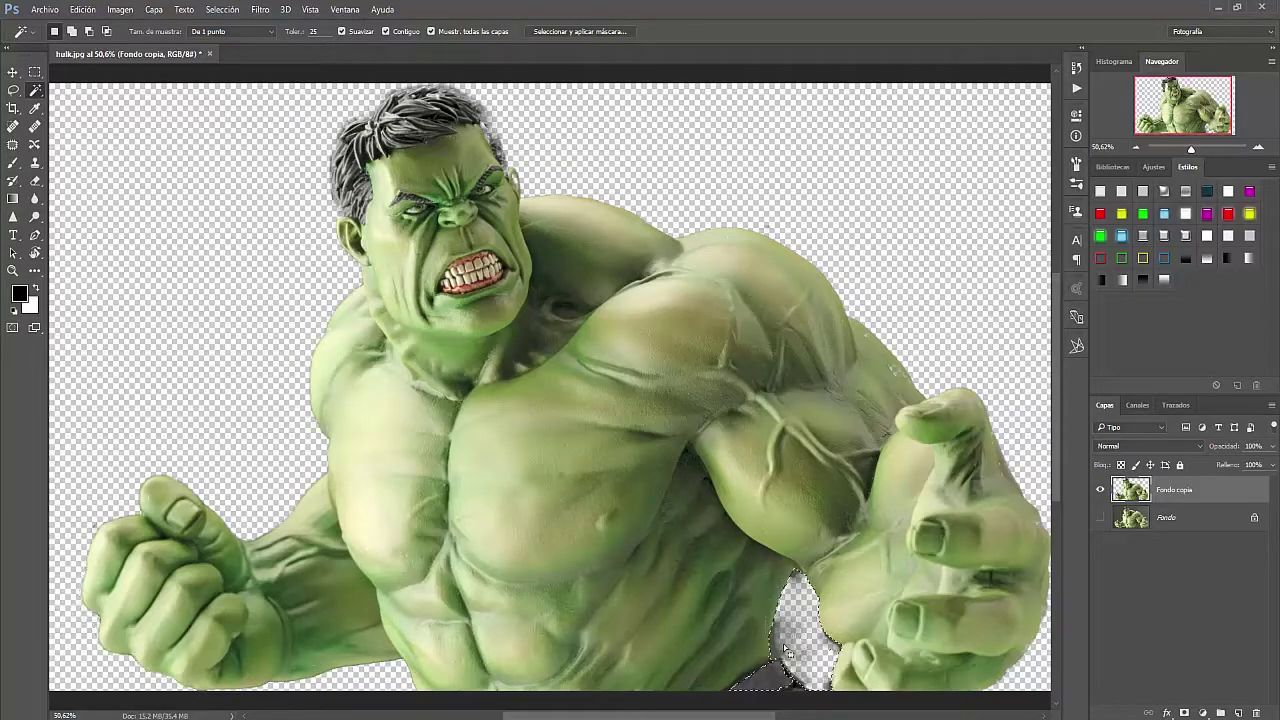
# - Erase the leftover pixels in the arm–hand gap, then close the Hulk document
pyautogui.click(782, 650)
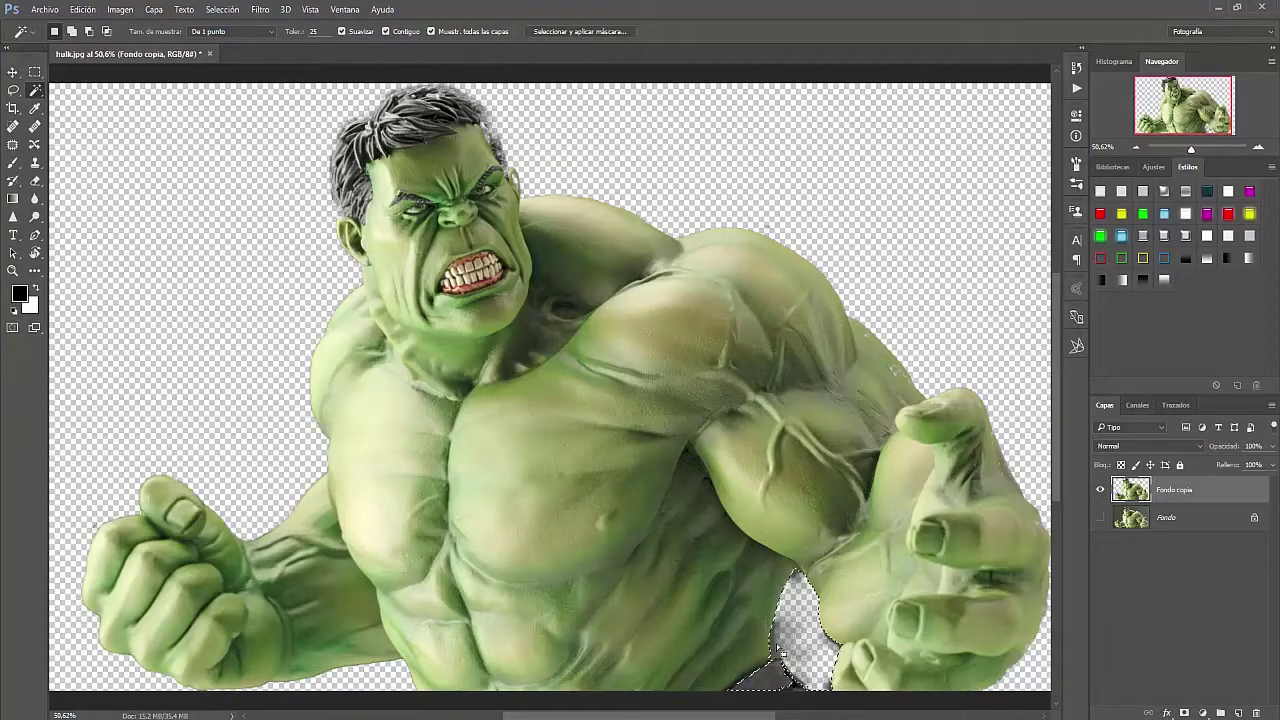
pyautogui.hotkey('ctrl', 'd')
pyautogui.click(800, 588)
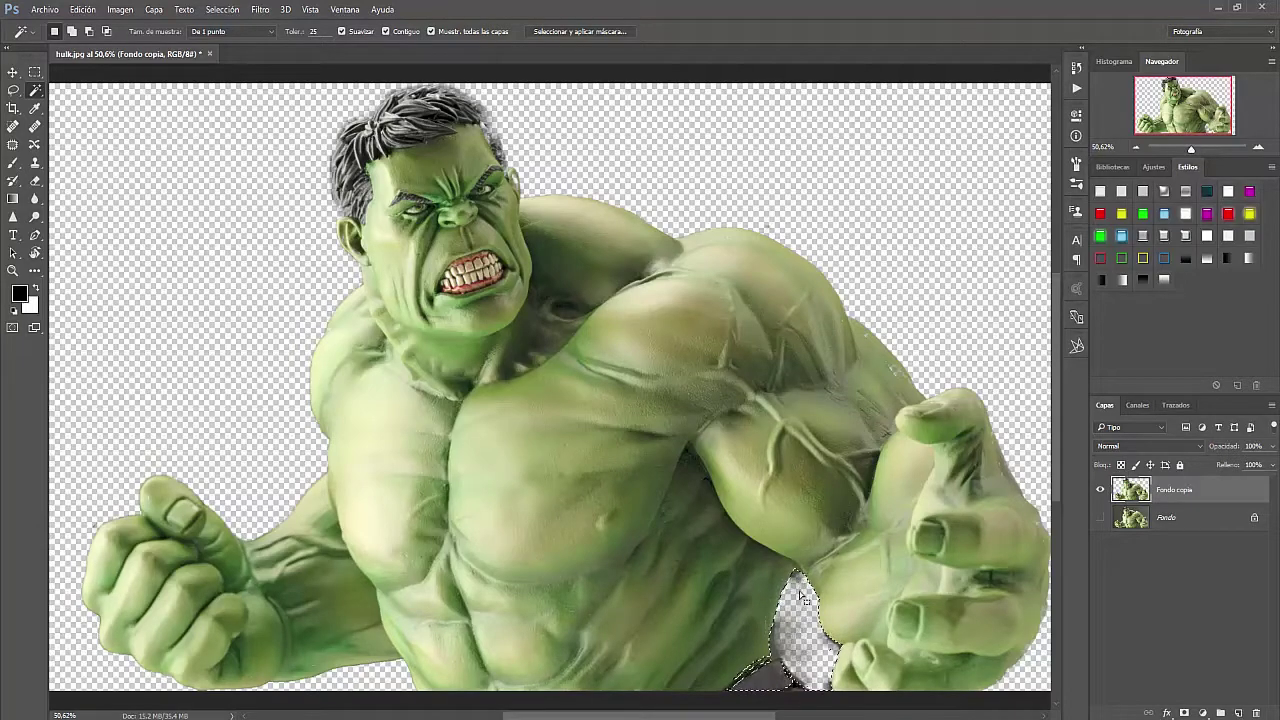
pyautogui.hotkey('ctrl', 'd')
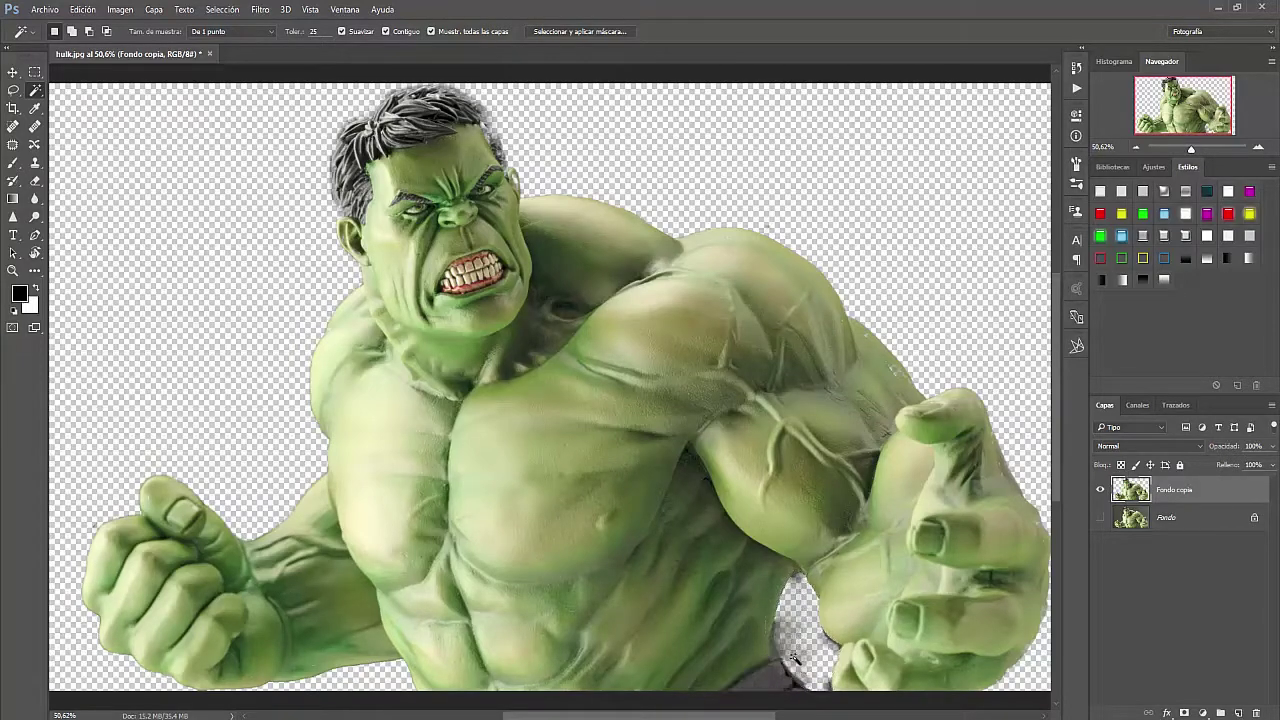
pyautogui.press('e')
pyautogui.moveTo(797, 579)
pyautogui.mouseDown()
pyautogui.moveTo(782, 627)
pyautogui.moveTo(808, 598)
pyautogui.moveTo(779, 614)
pyautogui.mouseUp()
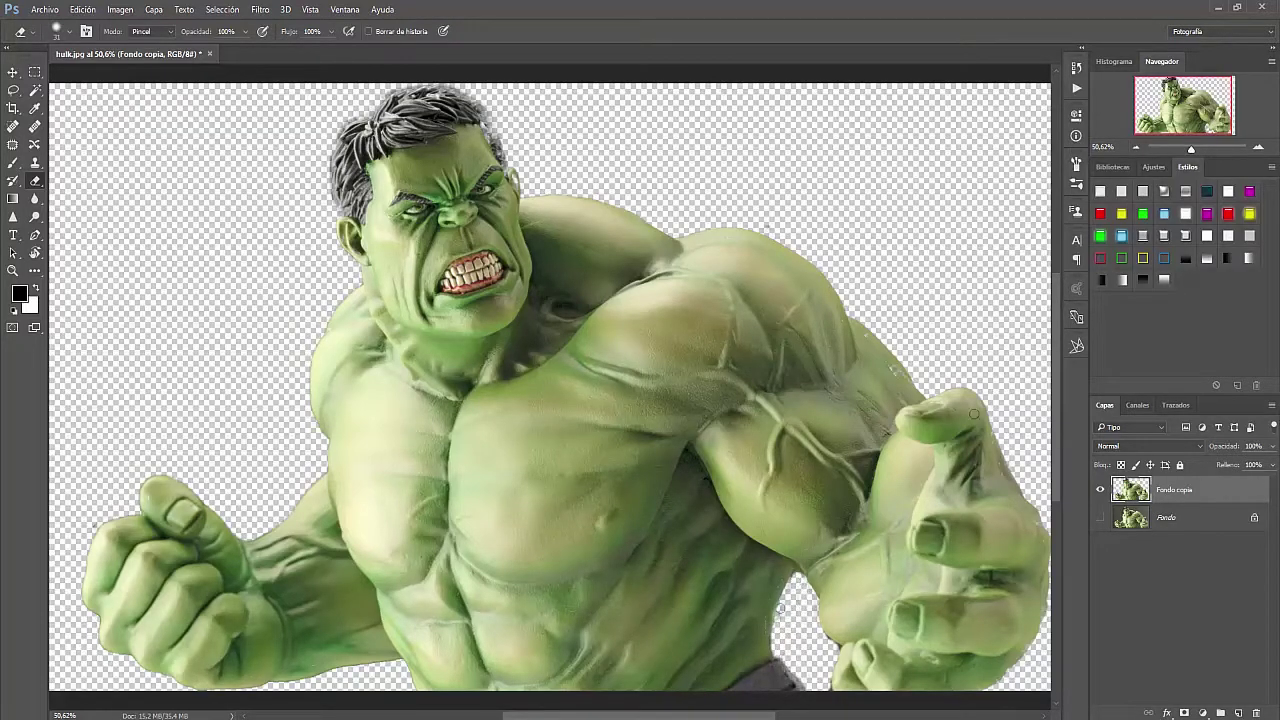
pyautogui.click(13, 72)
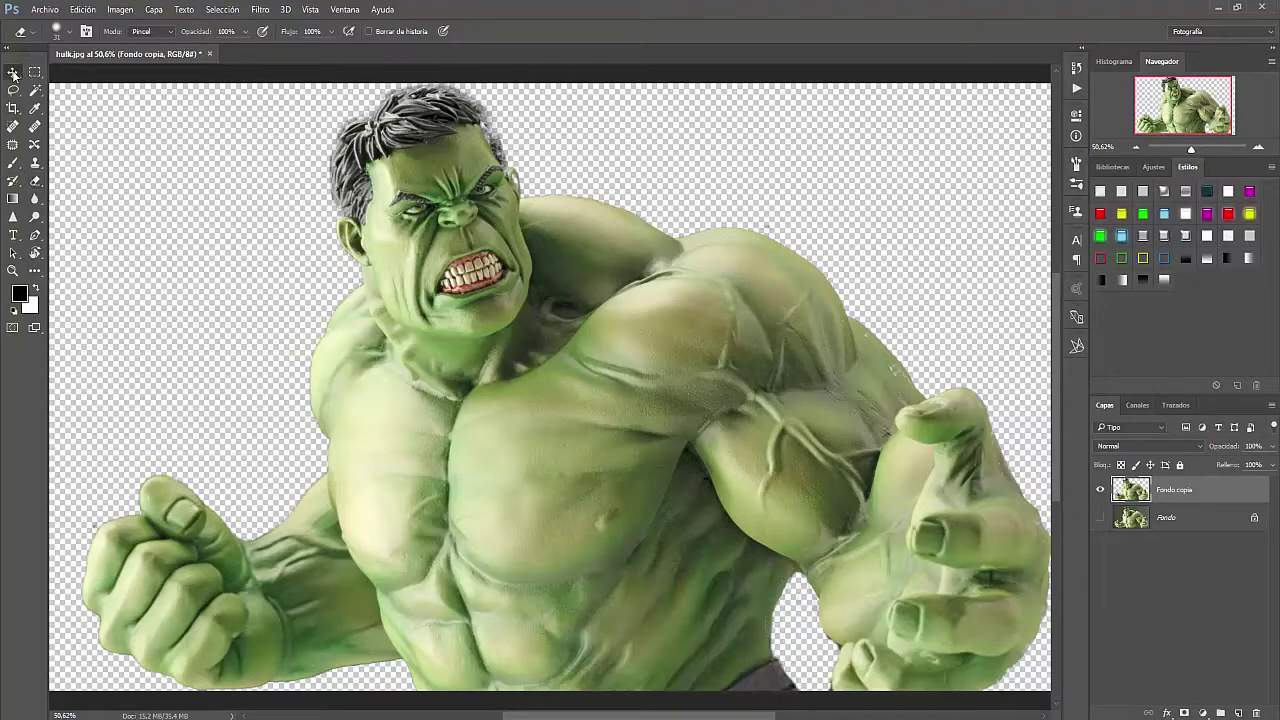
pyautogui.click(210, 53)
# - Discard the Hulk changes and open landscape.jpg, dismissing the missing-profile warning
pyautogui.click(645, 280)
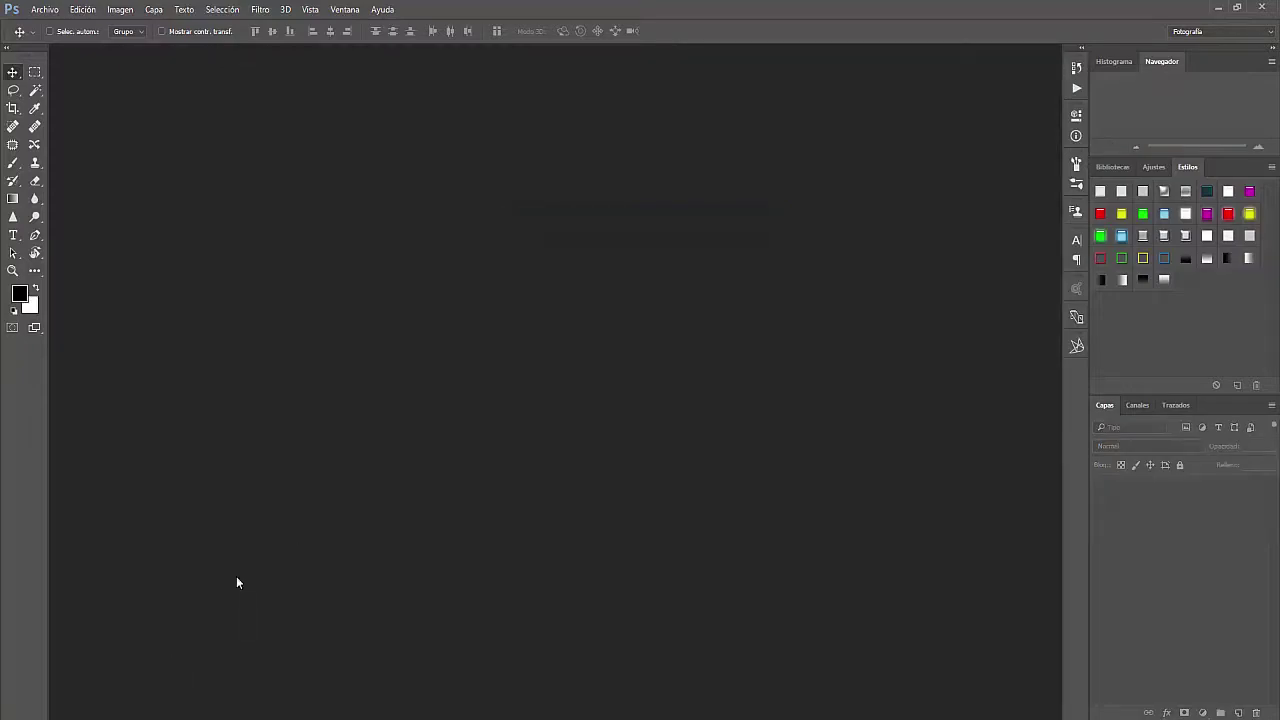
pyautogui.click(115, 680)
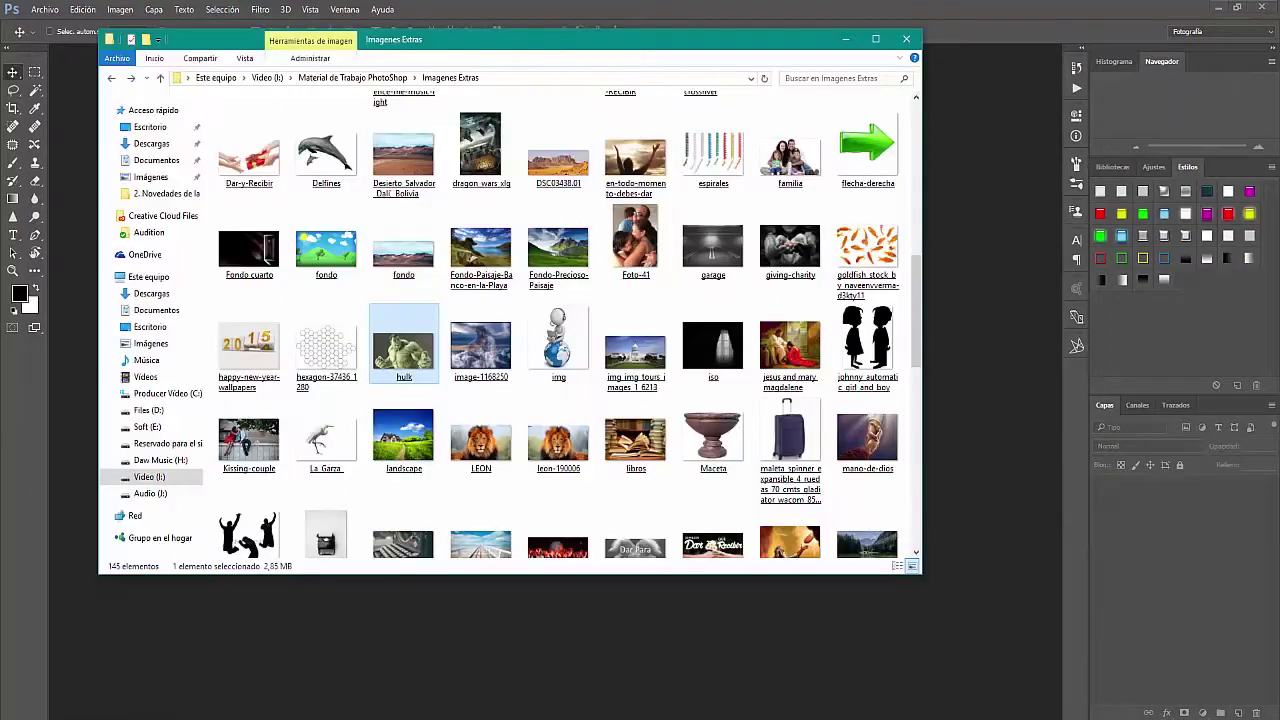
pyautogui.moveTo(403, 435)
pyautogui.mouseDown()
pyautogui.moveTo(452, 716)
pyautogui.moveTo(598, 424)
pyautogui.mouseUp()
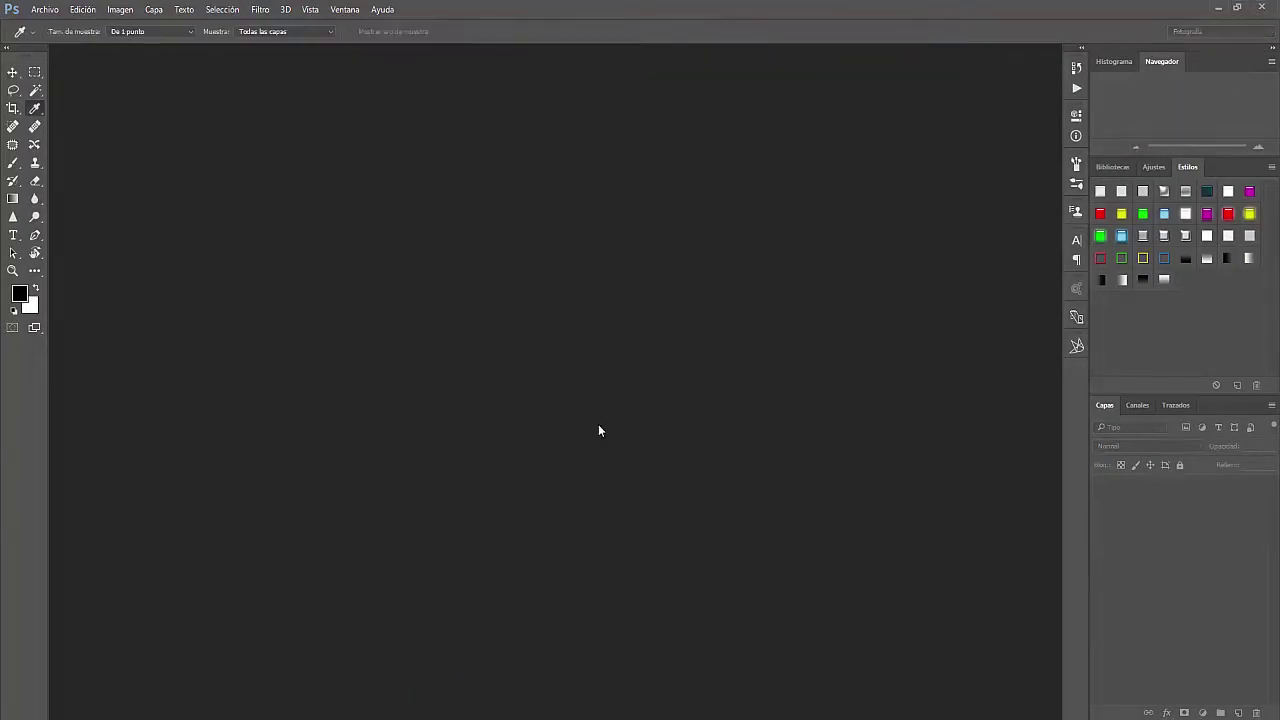
pyautogui.click(722, 343)
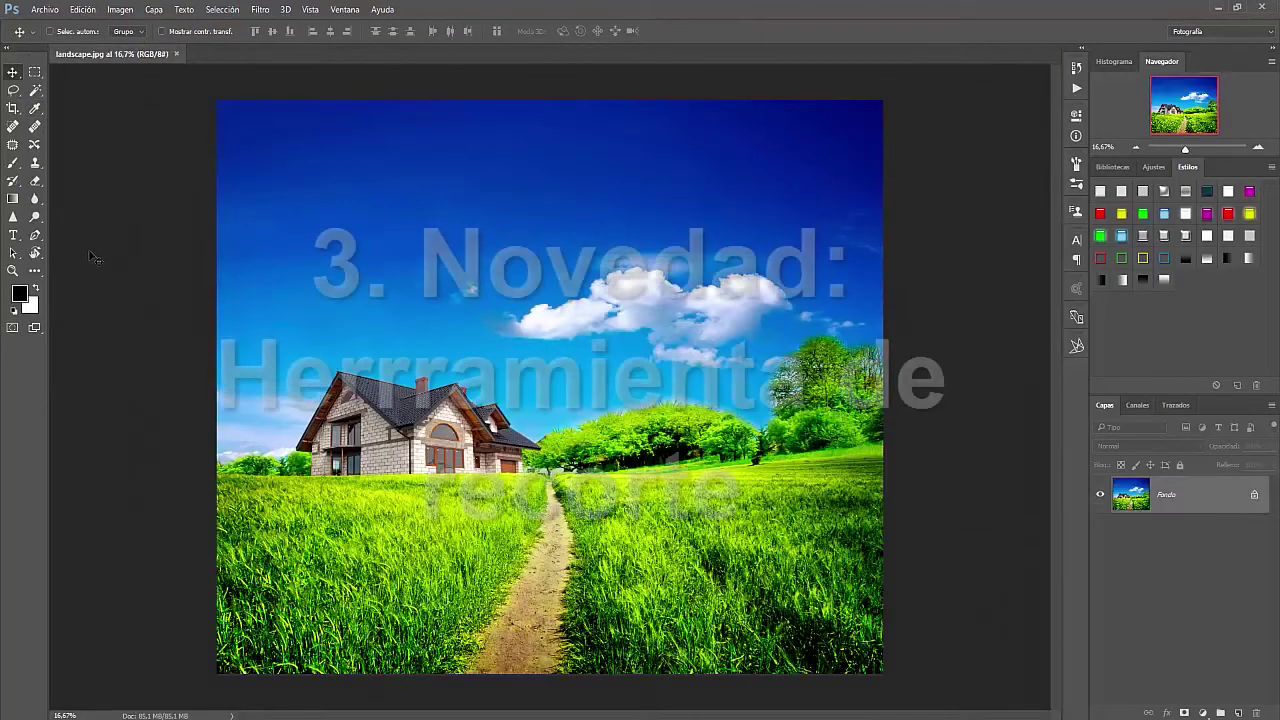
pyautogui.click(12, 109)
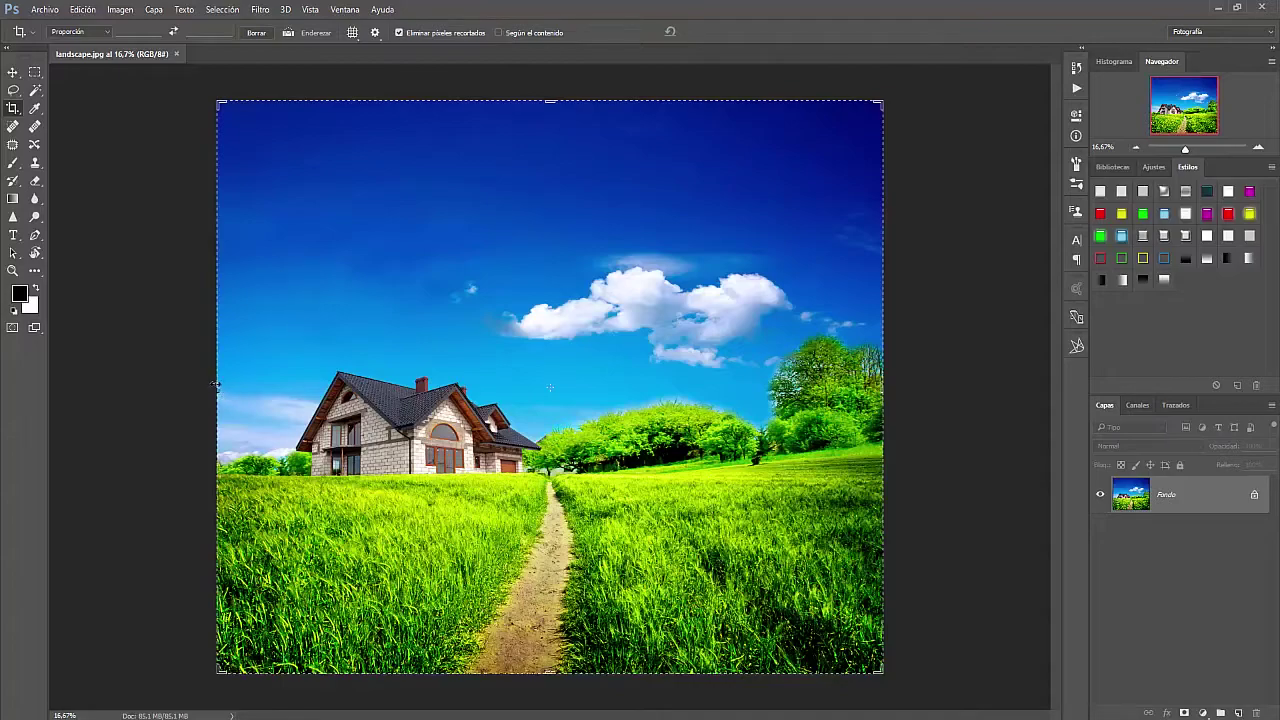
# - Extend the canvas leftward with the crop and Magic-Wand-select the new white strip
pyautogui.moveTo(216, 385); pyautogui.dragTo(153, 387)
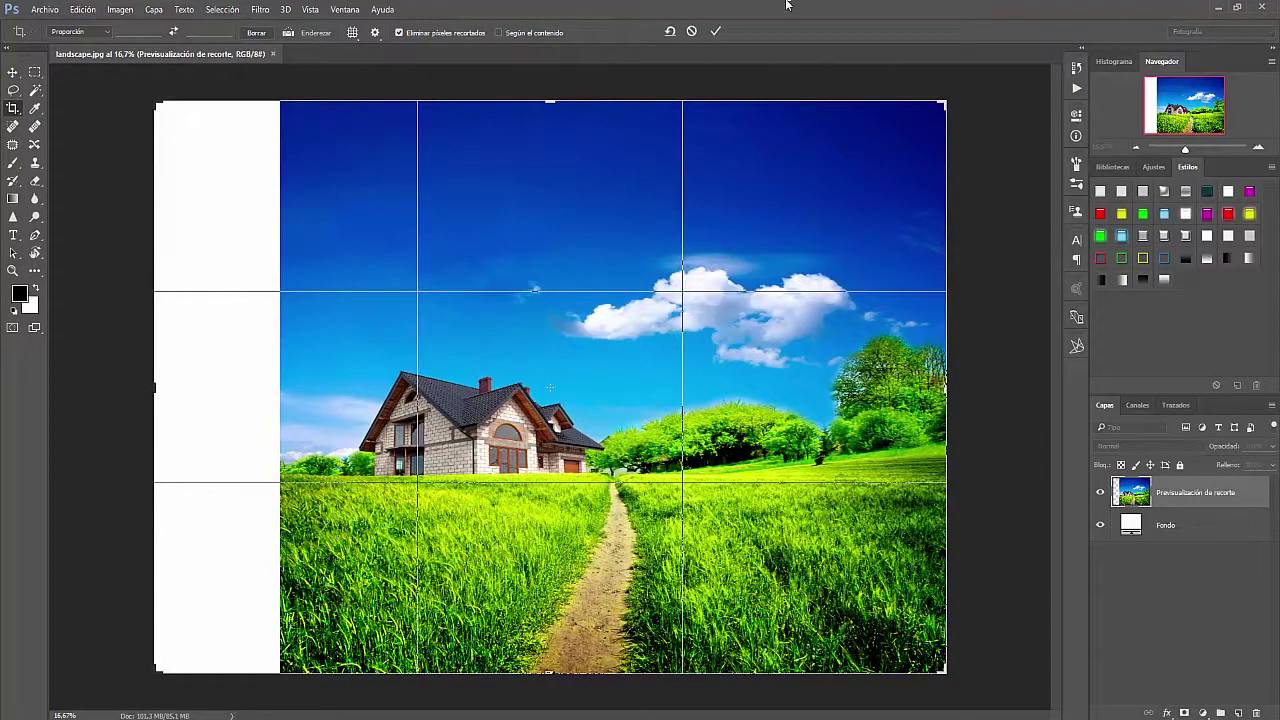
pyautogui.press('Return')
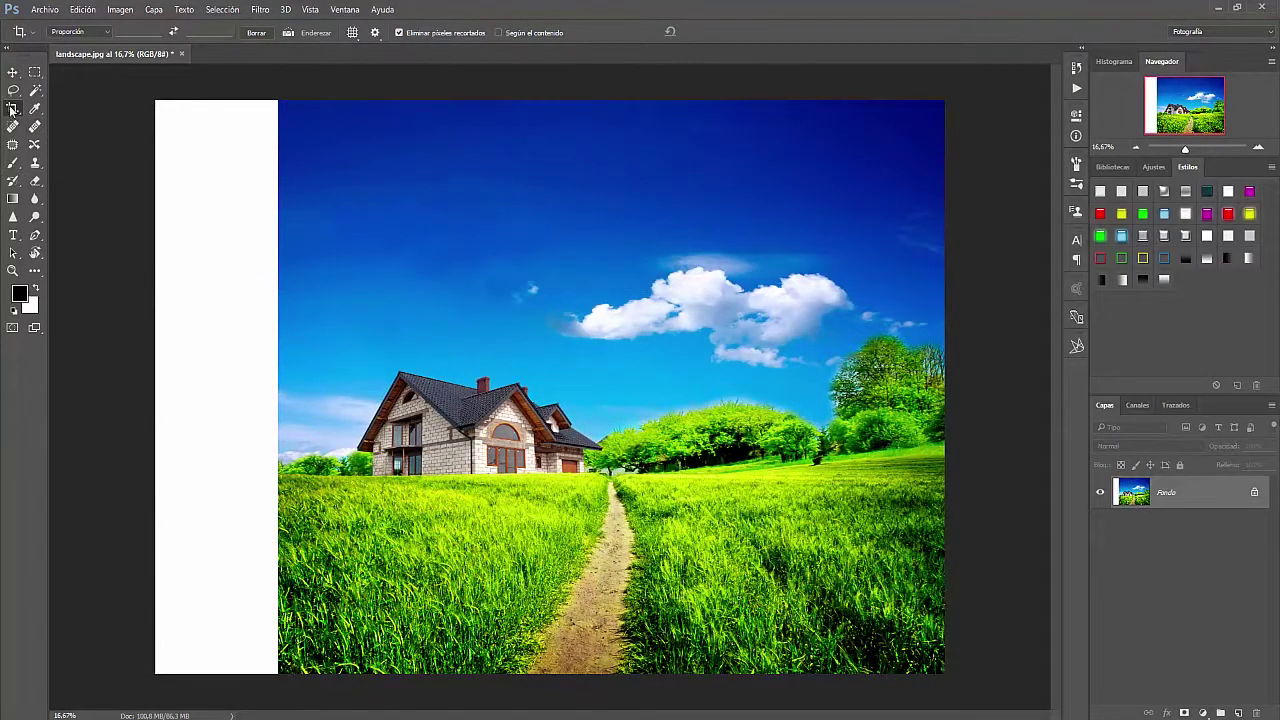
pyautogui.click(34, 90)
pyautogui.click(224, 196)
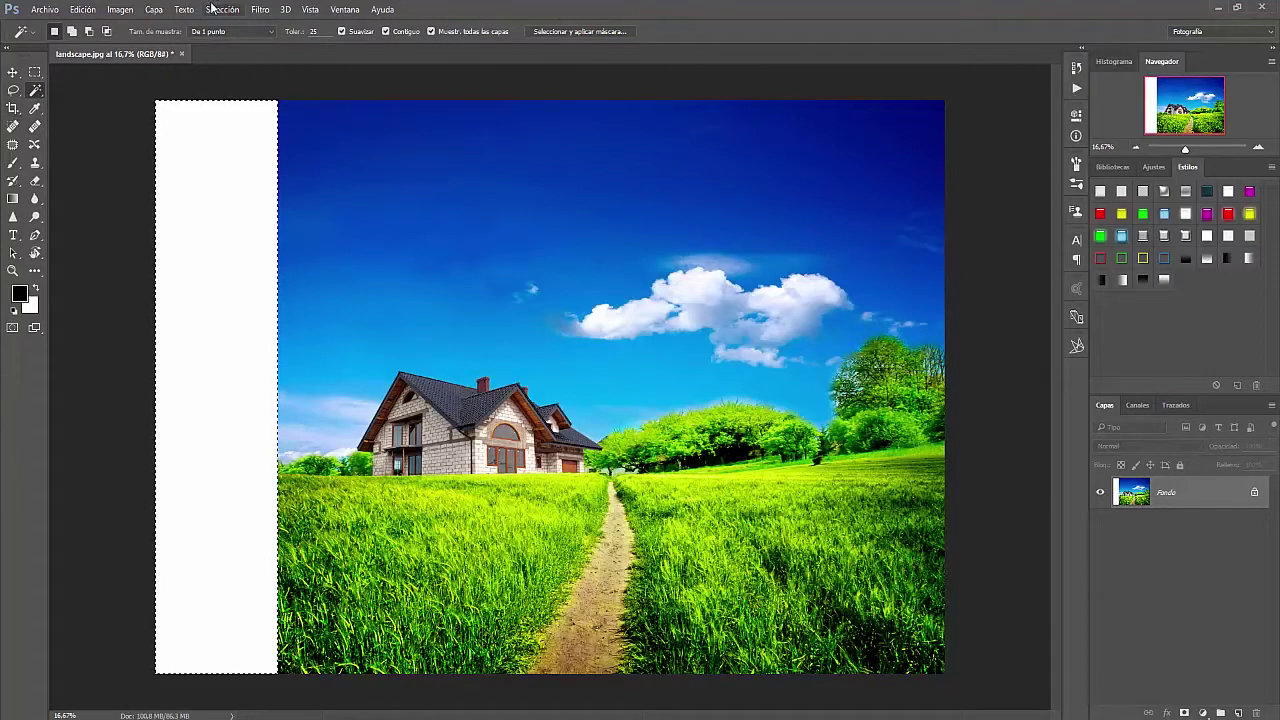
pyautogui.rightClick(240, 266)
pyautogui.press('Escape')
# - Cancel Edit > Fill, deselect, and revert to the original landscape width
pyautogui.click(99, 12)
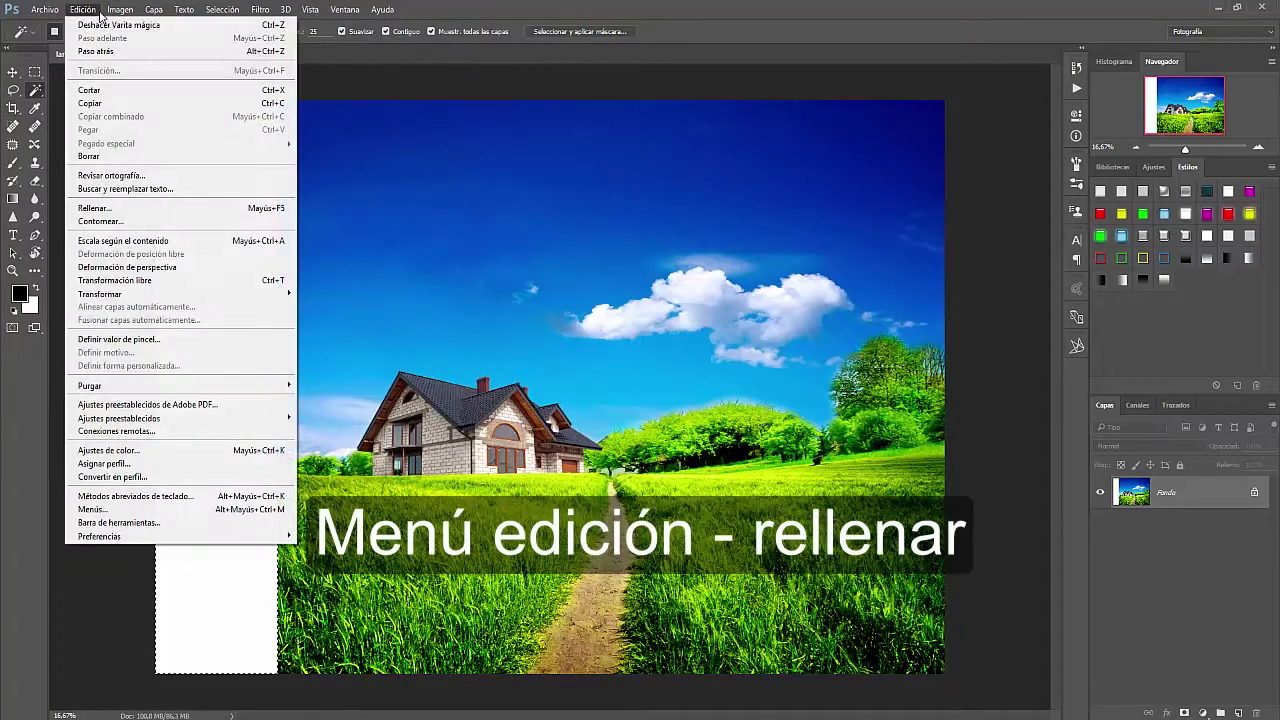
pyautogui.click(95, 208)
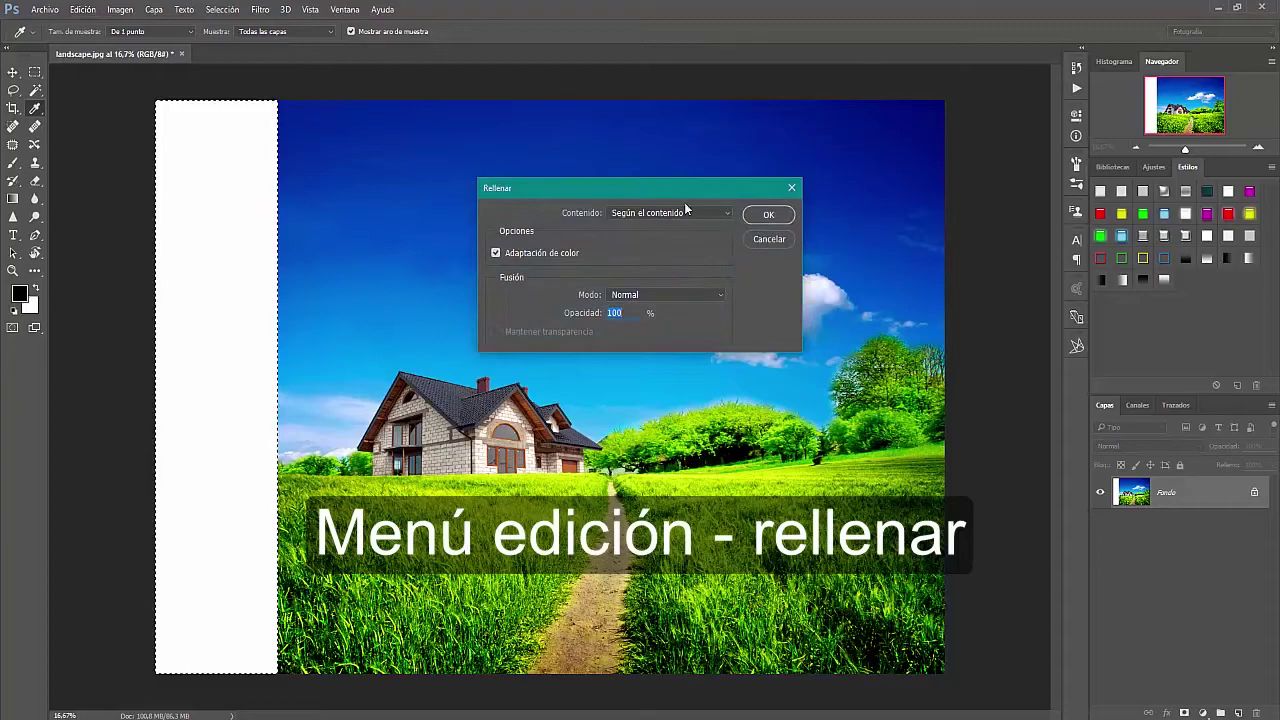
pyautogui.click(769, 239)
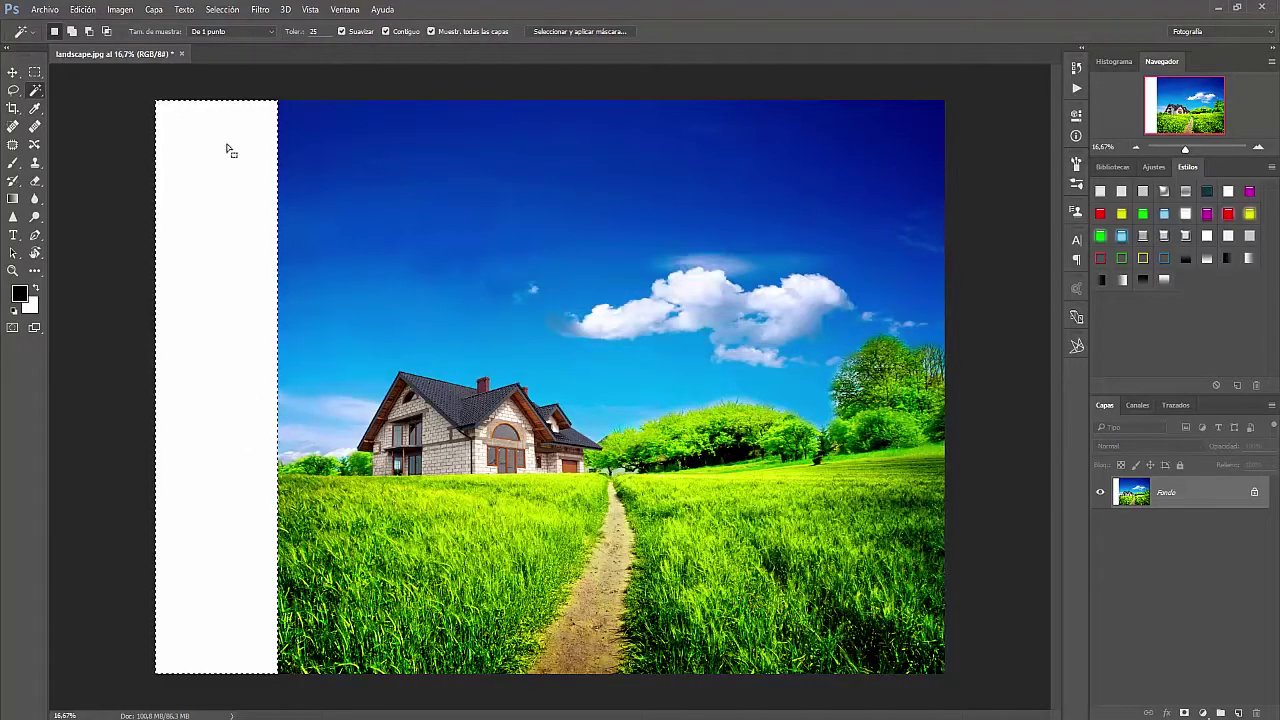
pyautogui.press('v')
pyautogui.hotkey('ctrl', 'd')
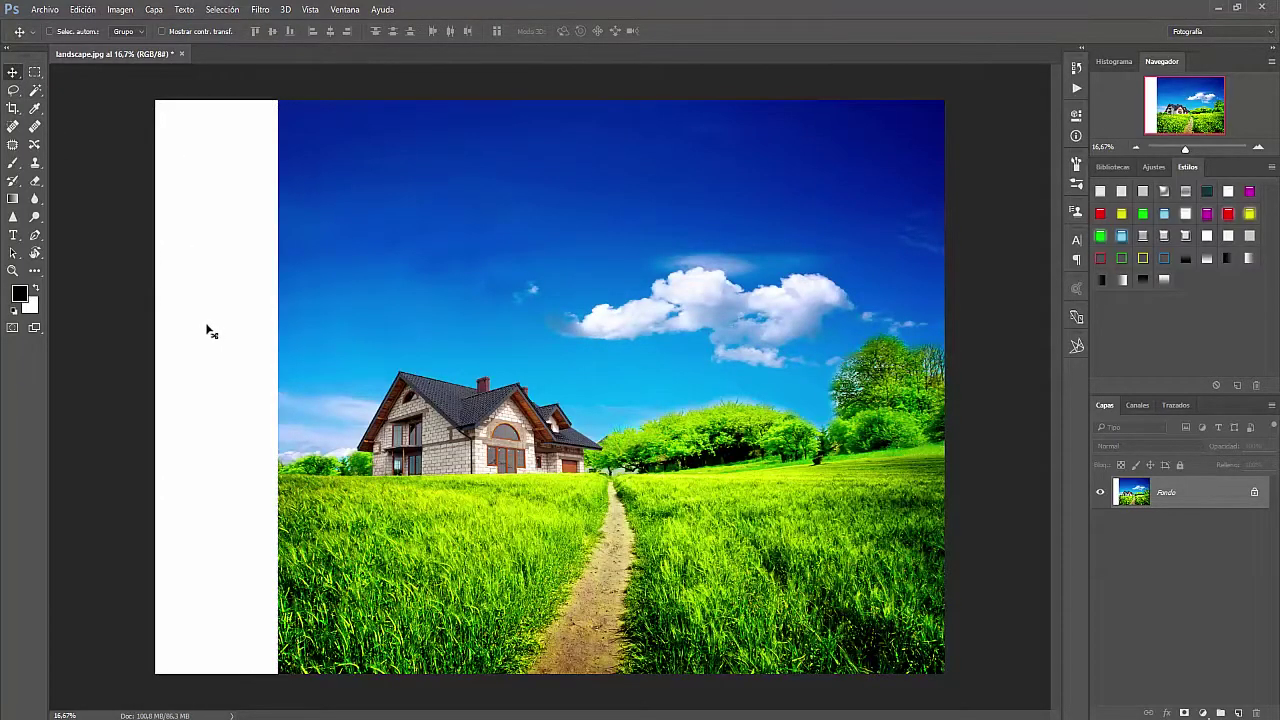
# - Extend the landscape canvas to the left with a Content-Aware crop, filling the new strip
pyautogui.click(13, 108)
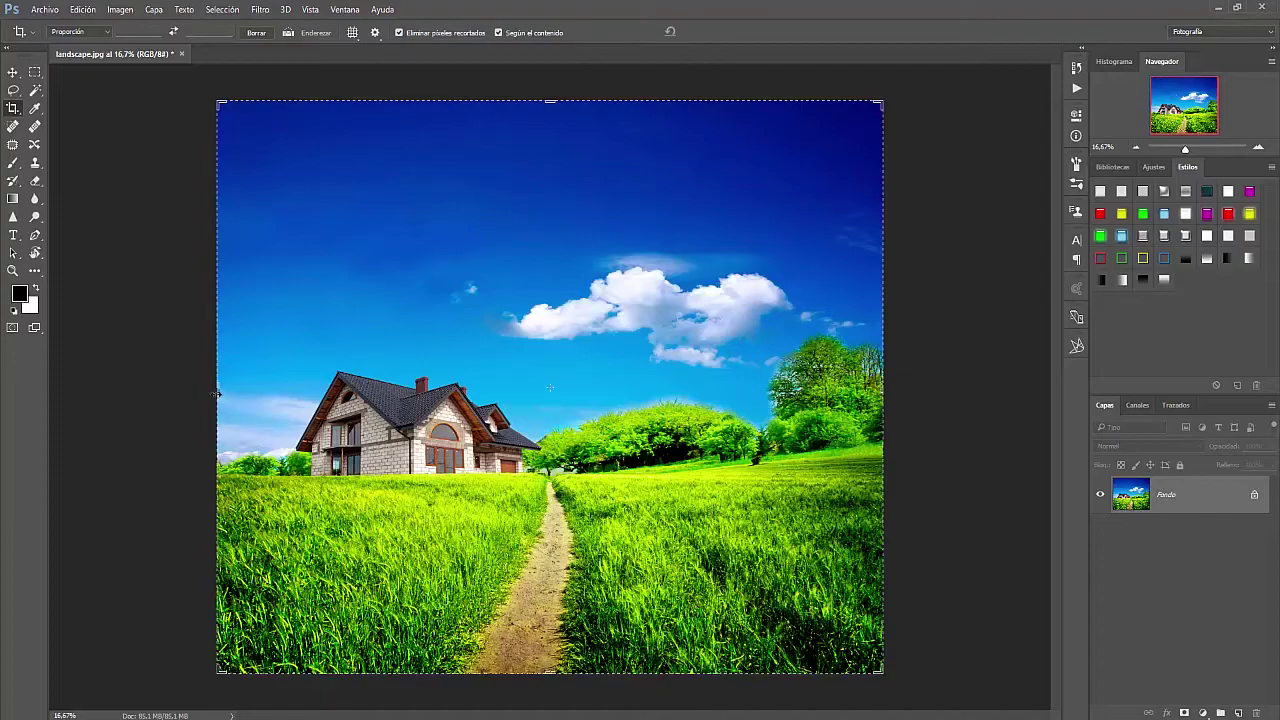
pyautogui.moveTo(216, 393); pyautogui.dragTo(150, 390)
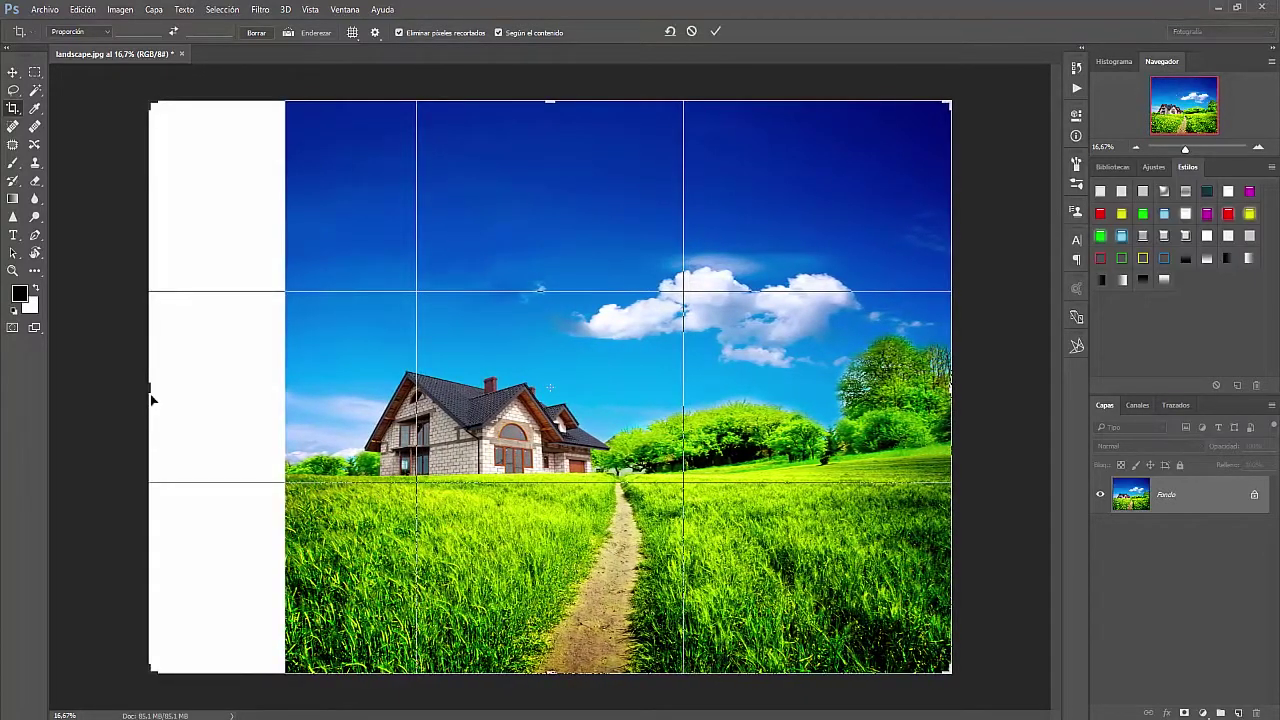
pyautogui.click(715, 31)
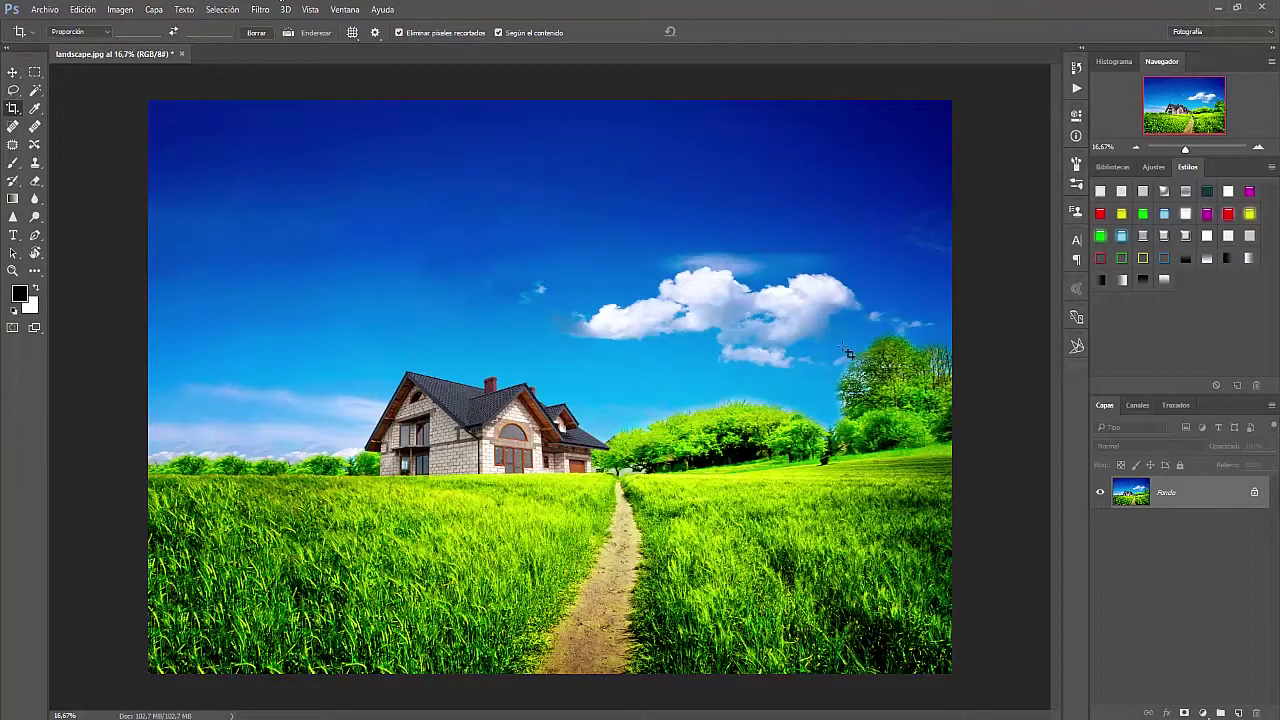
# - Rotate the landscape about -2.3° with a Content-Aware crop so the exposed corners fill in
pyautogui.click(895, 330)
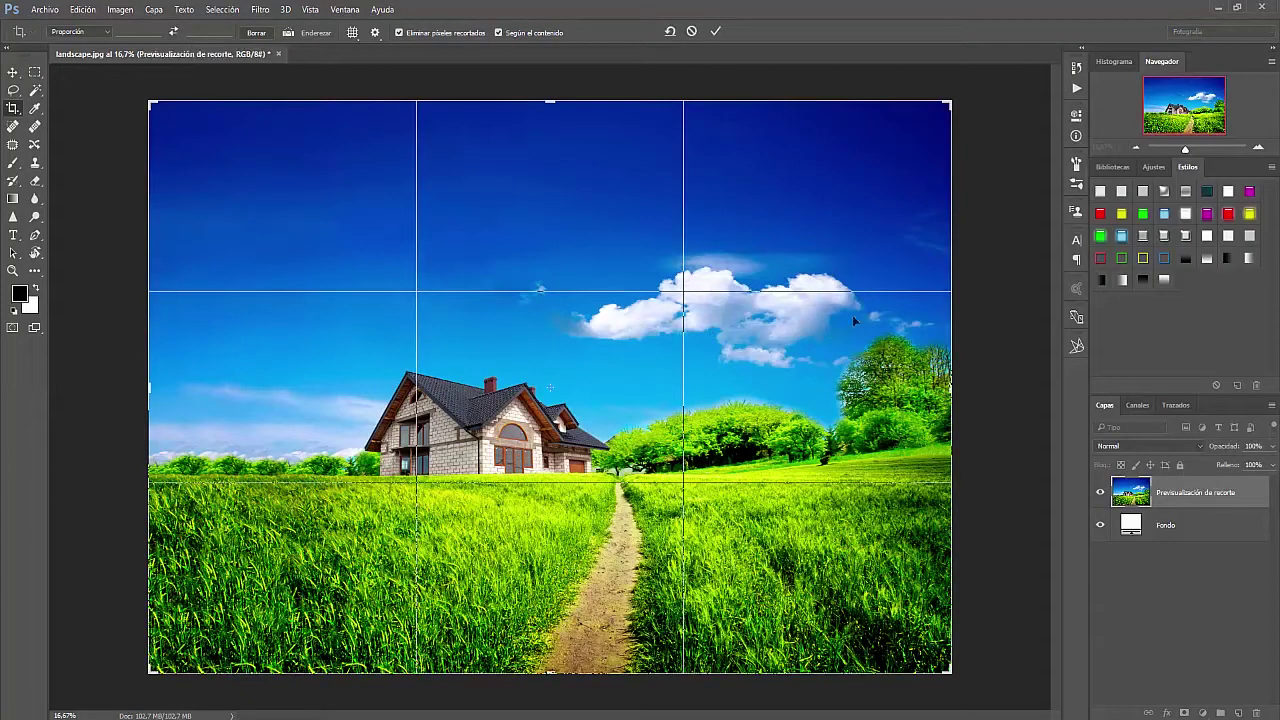
pyautogui.moveTo(979, 108); pyautogui.dragTo(969, 84)
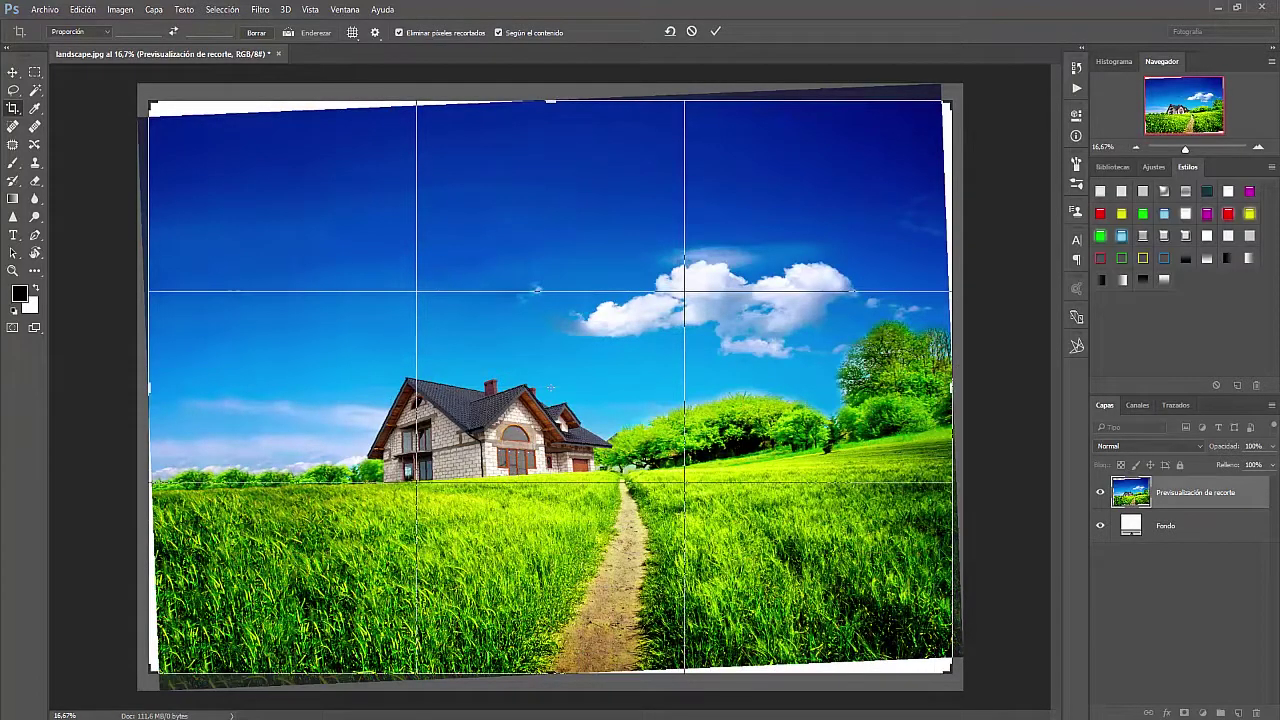
pyautogui.click(715, 31)
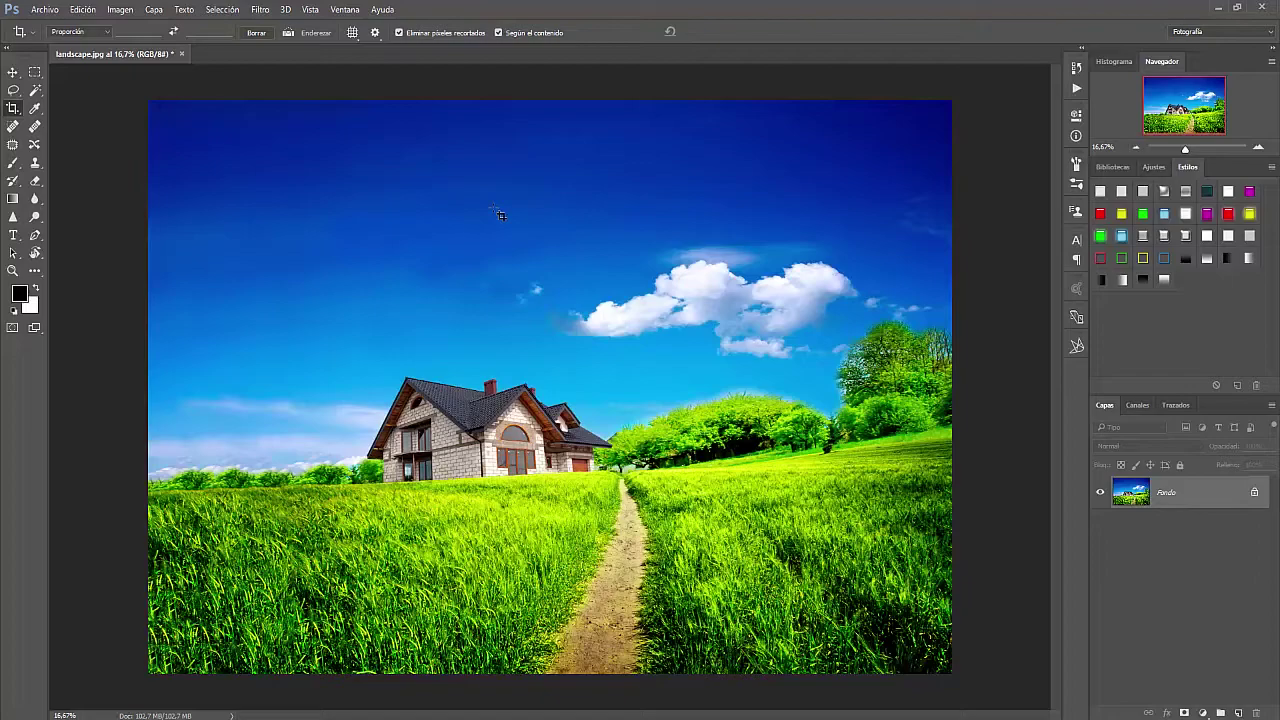
# - Open glamour_2_before.jpg, accept the colour profile warning, and drag the portrait into the landscape
pyautogui.press('v')
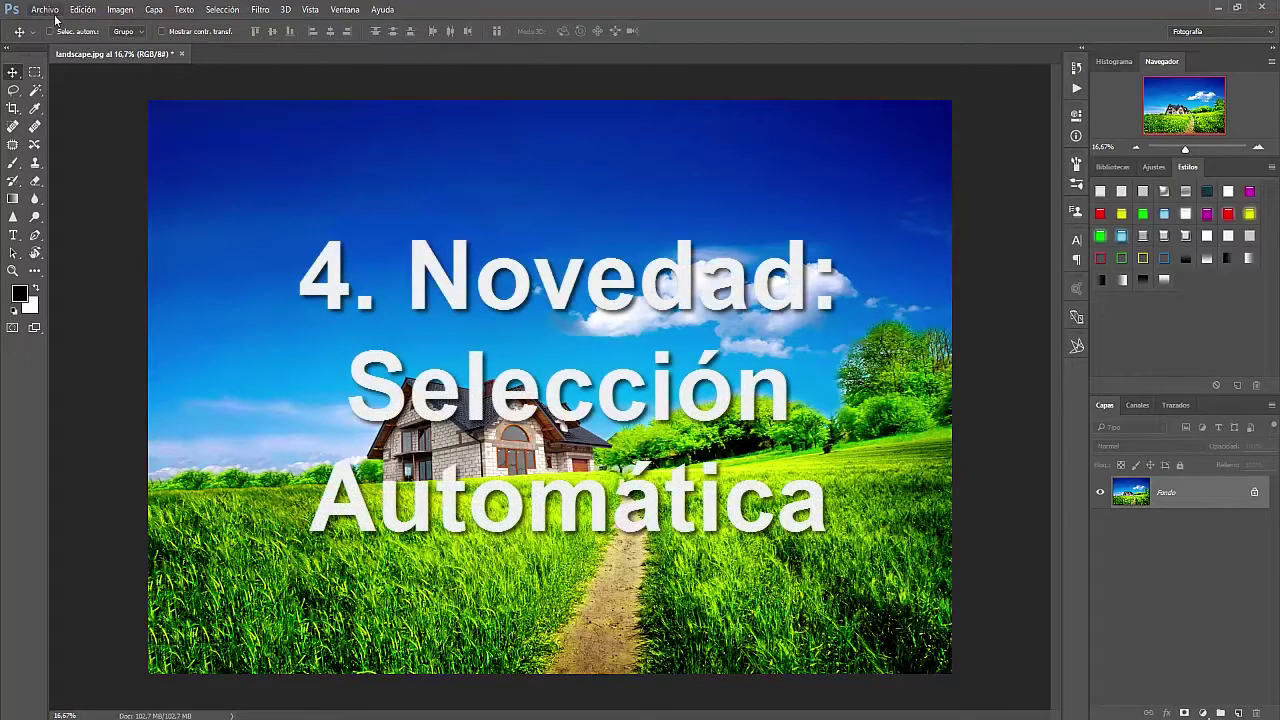
pyautogui.click(44, 9)
pyautogui.click(55, 37)
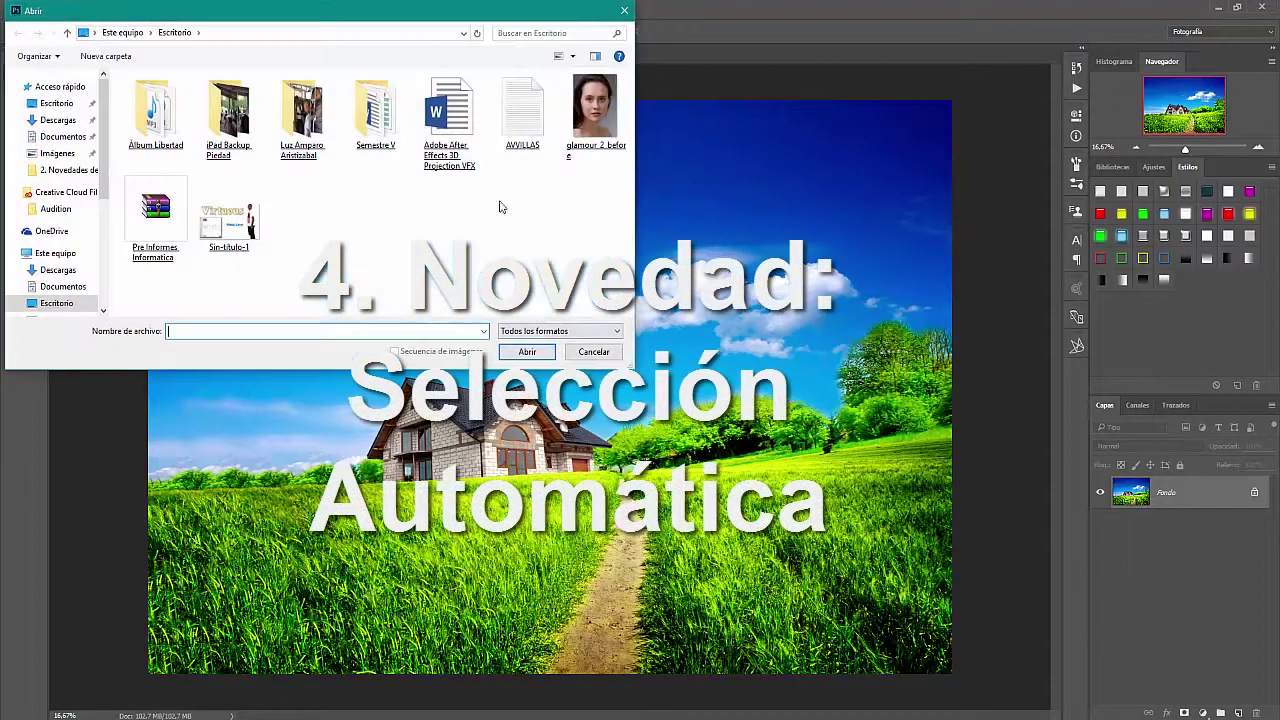
pyautogui.doubleClick(589, 118)
pyautogui.click(700, 345)
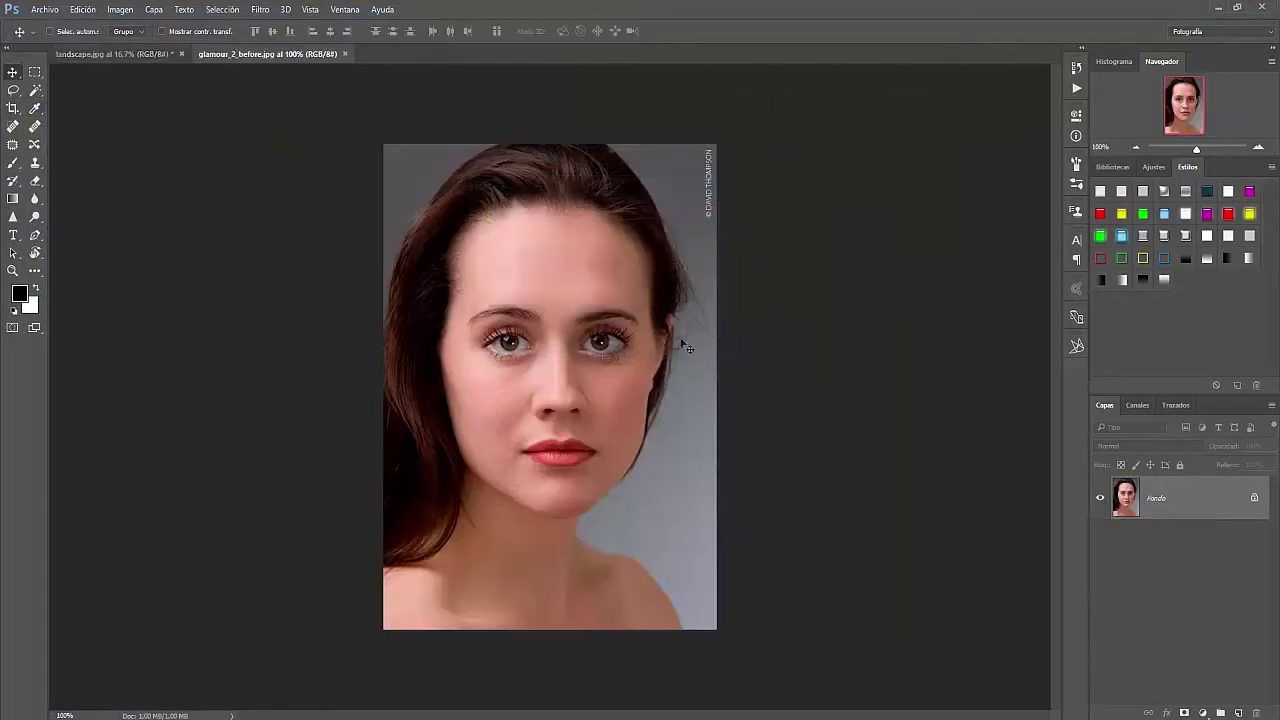
pyautogui.moveTo(539, 353); pyautogui.dragTo(552, 393)
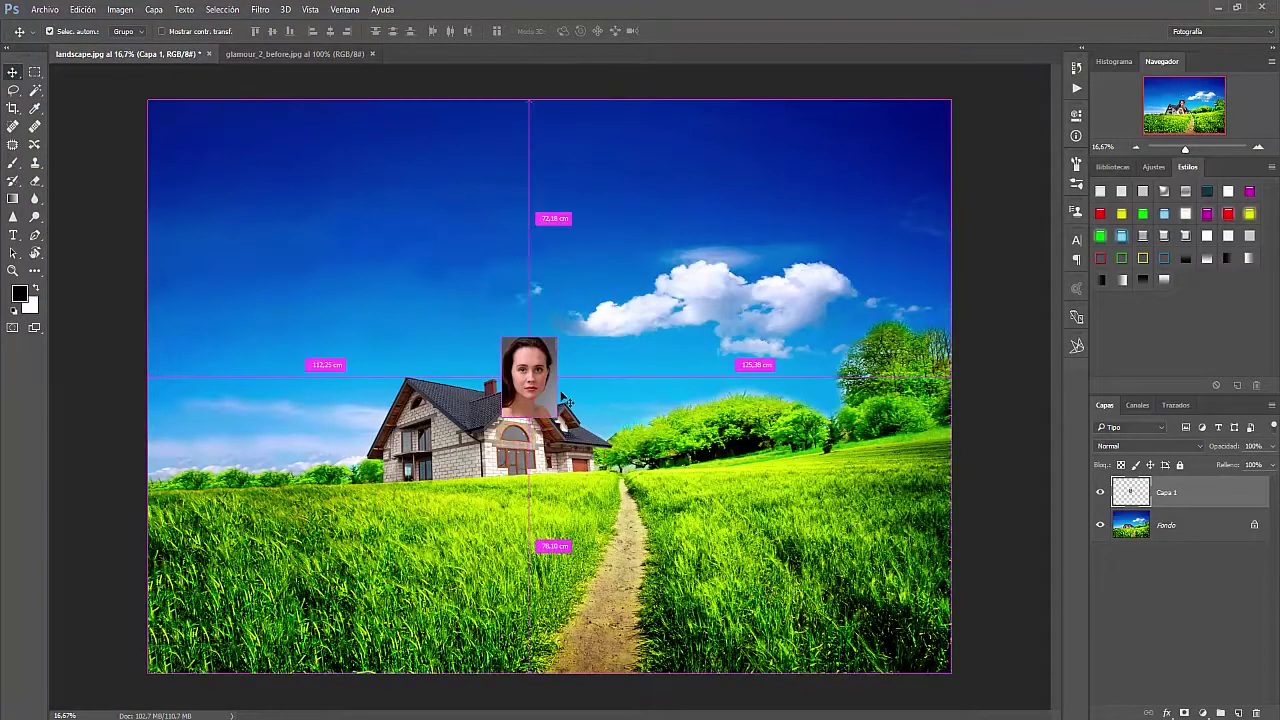
# - Scale the portrait layer up, move it right of centre, and unlock the background as Capa 0
pyautogui.hotkey('ctrl', 't')
pyautogui.moveTo(556, 419); pyautogui.dragTo(680, 597)
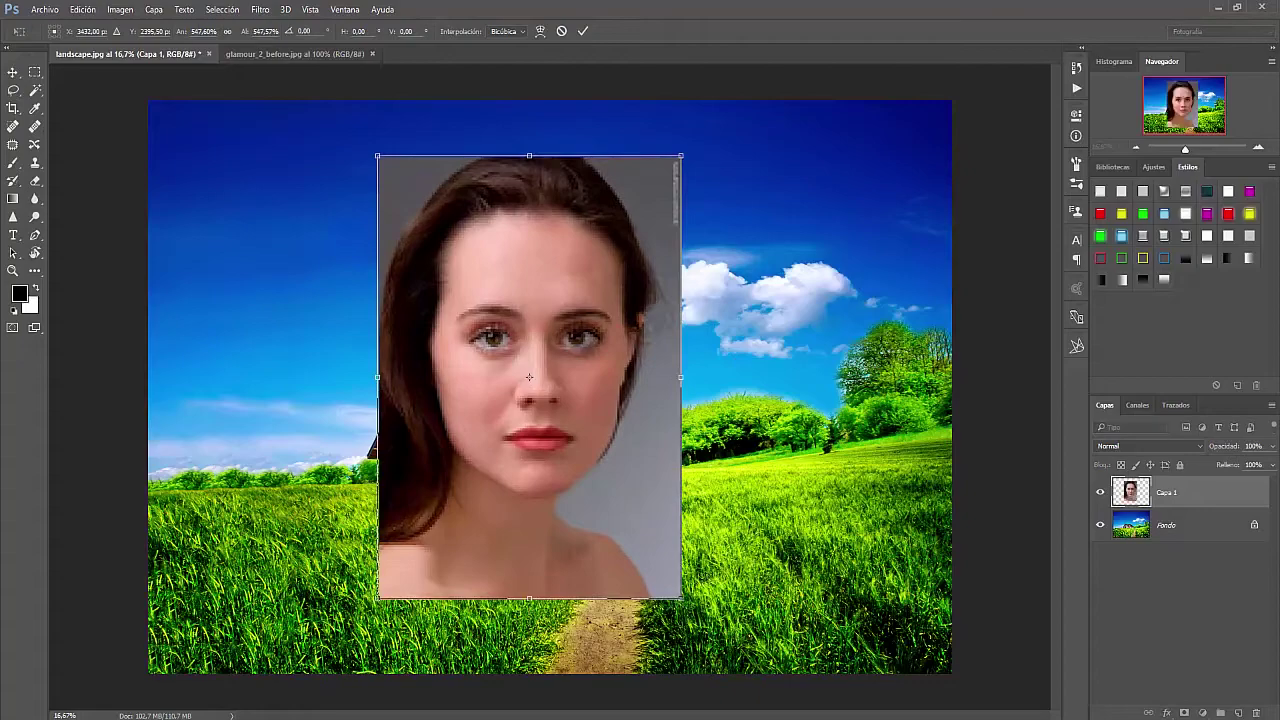
pyautogui.press('Return')
pyautogui.moveTo(514, 423)
pyautogui.mouseDown()
pyautogui.moveTo(624, 437)
pyautogui.moveTo(451, 309)
pyautogui.moveTo(314, 286)
pyautogui.moveTo(284, 262)
pyautogui.moveTo(300, 213)
pyautogui.moveTo(745, 230)
pyautogui.moveTo(731, 270)
pyautogui.mouseUp()
pyautogui.click(1254, 524)
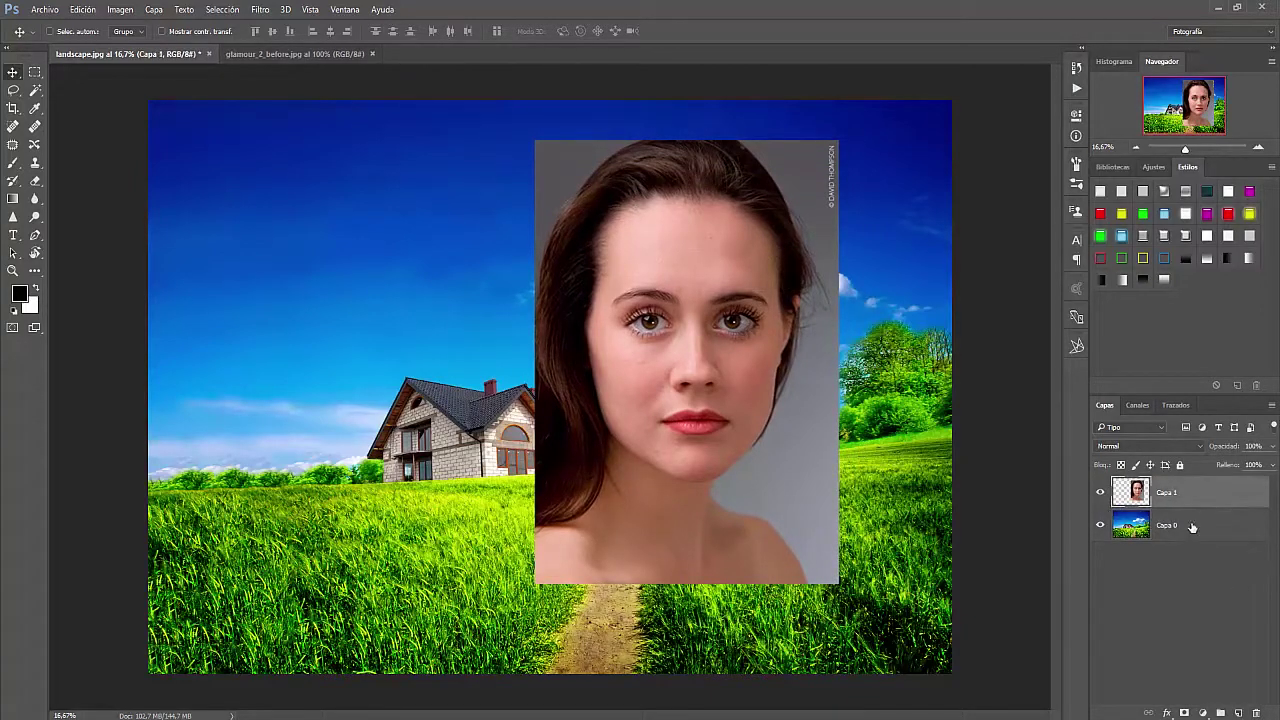
# - Drag the landscape (Capa 0) and portrait (Capa 1) layers back and forth to arrange the composite
pyautogui.moveTo(388, 296); pyautogui.dragTo(352, 308)
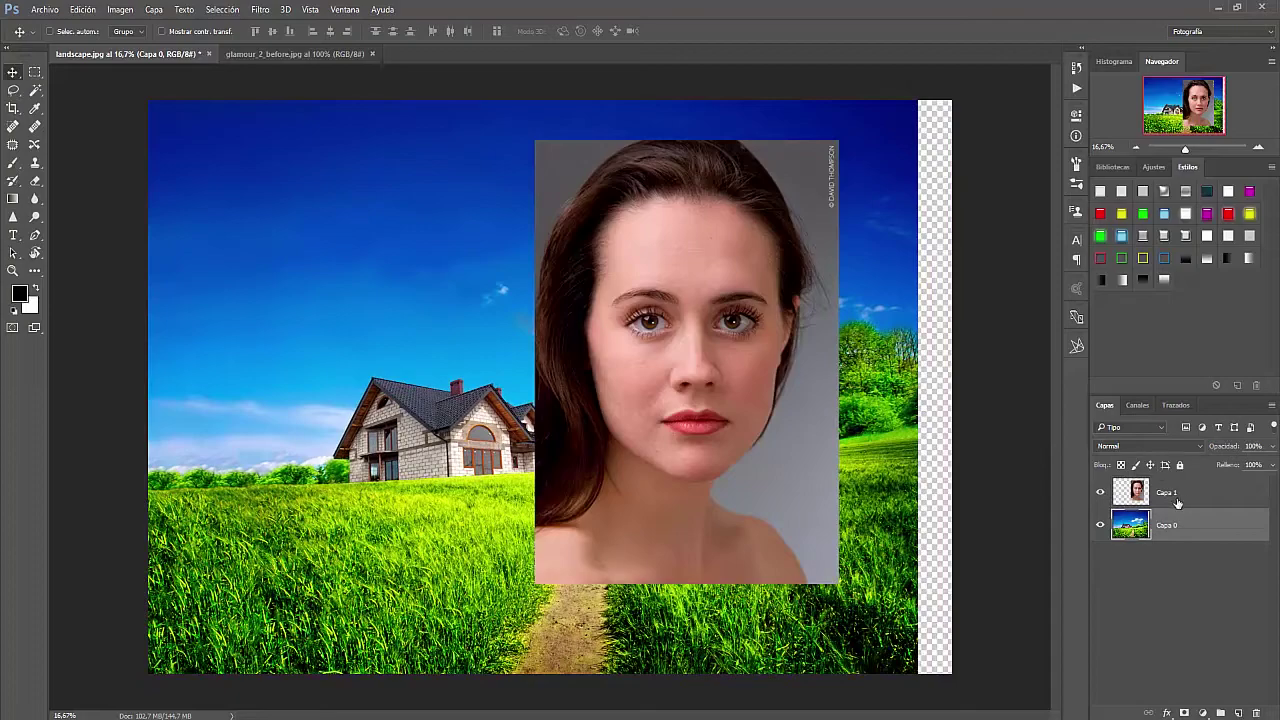
pyautogui.moveTo(680, 404); pyautogui.dragTo(759, 435)
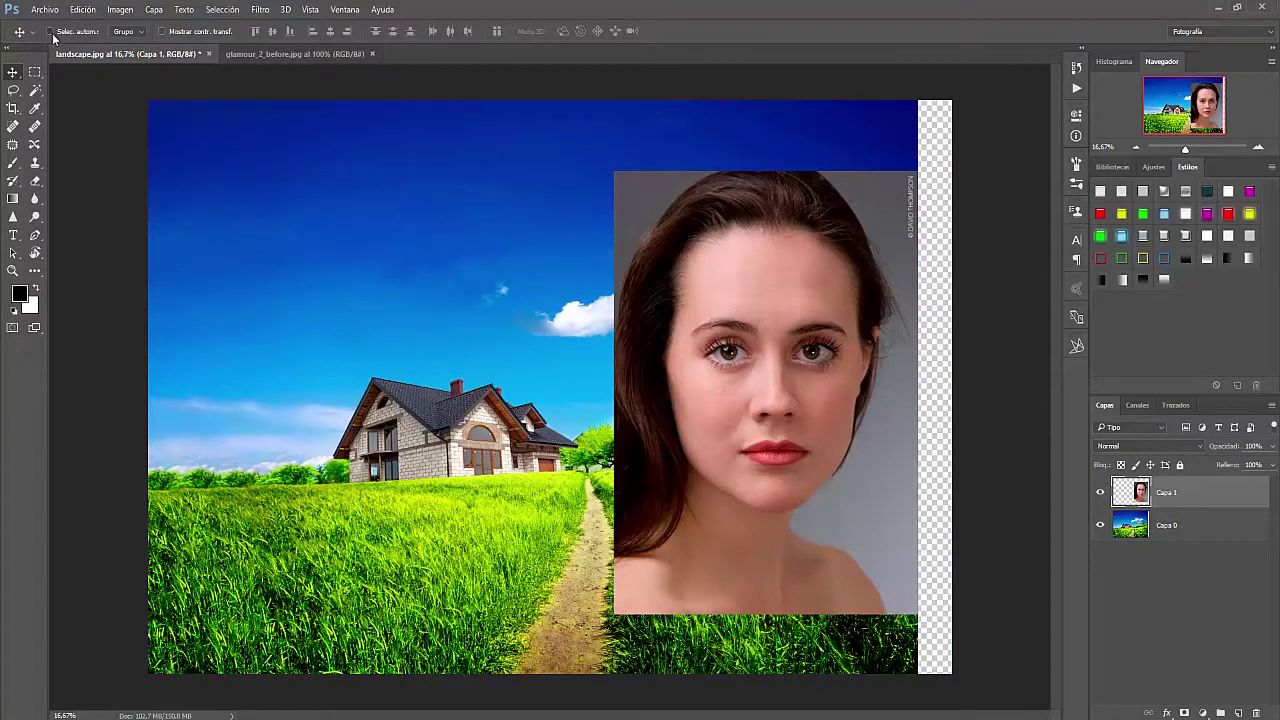
pyautogui.moveTo(316, 270); pyautogui.dragTo(330, 262)
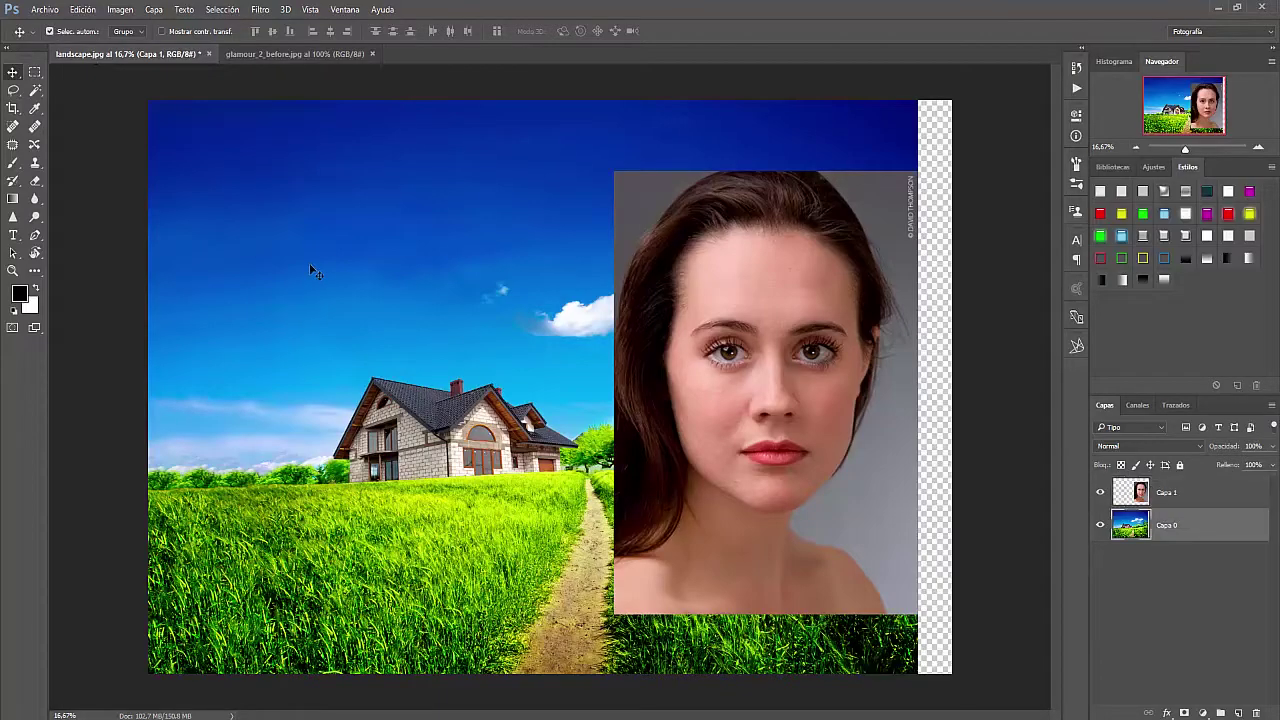
pyautogui.moveTo(706, 294); pyautogui.dragTo(640, 272)
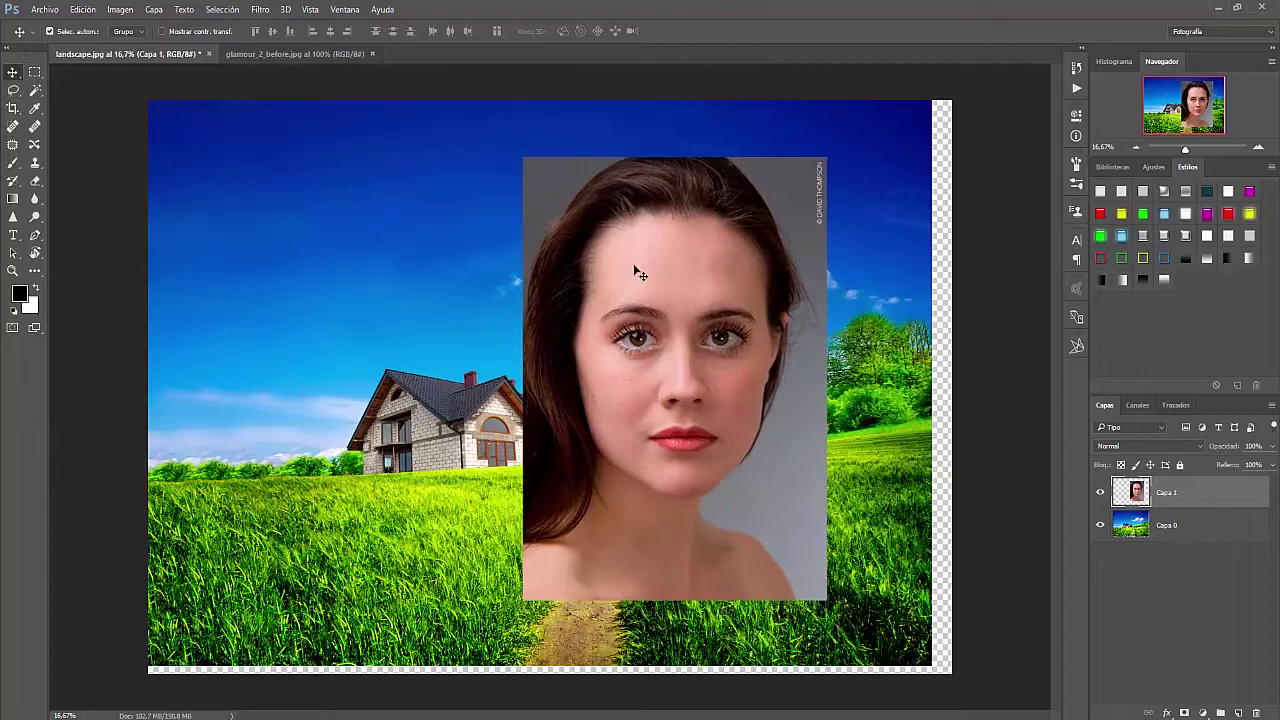
pyautogui.moveTo(300, 265); pyautogui.dragTo(300, 285)
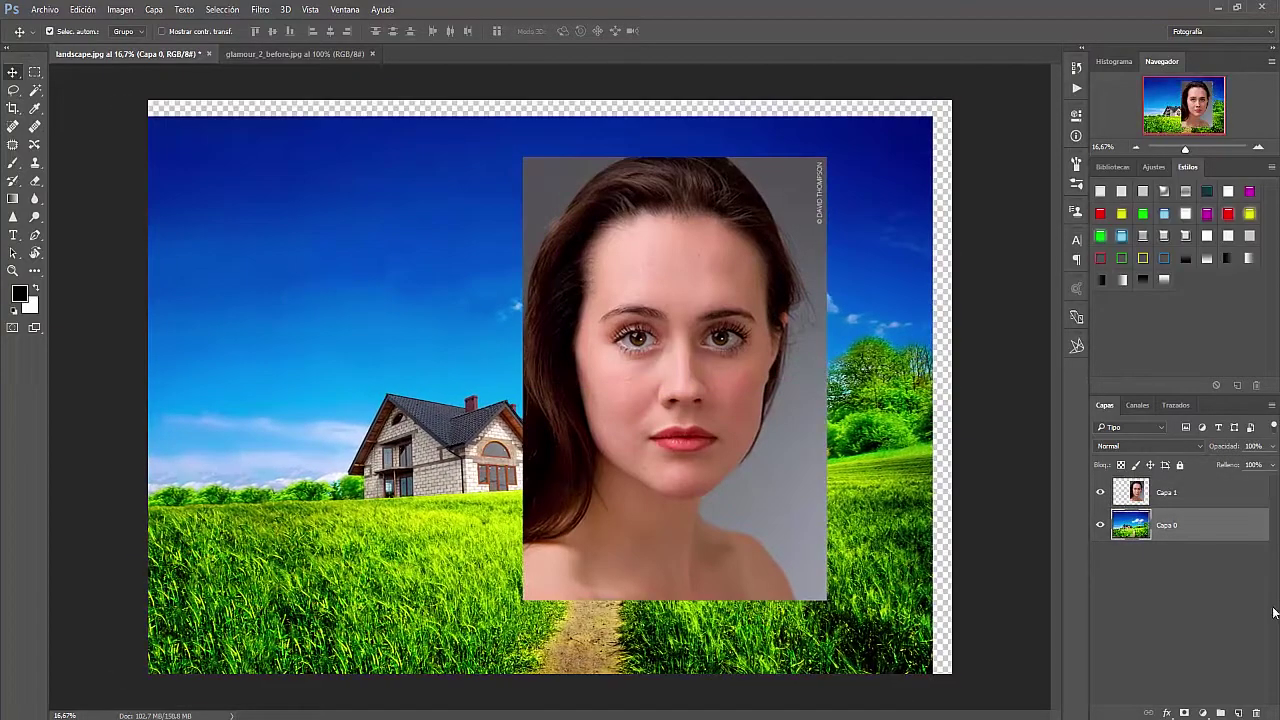
pyautogui.moveTo(660, 388); pyautogui.dragTo(583, 396)
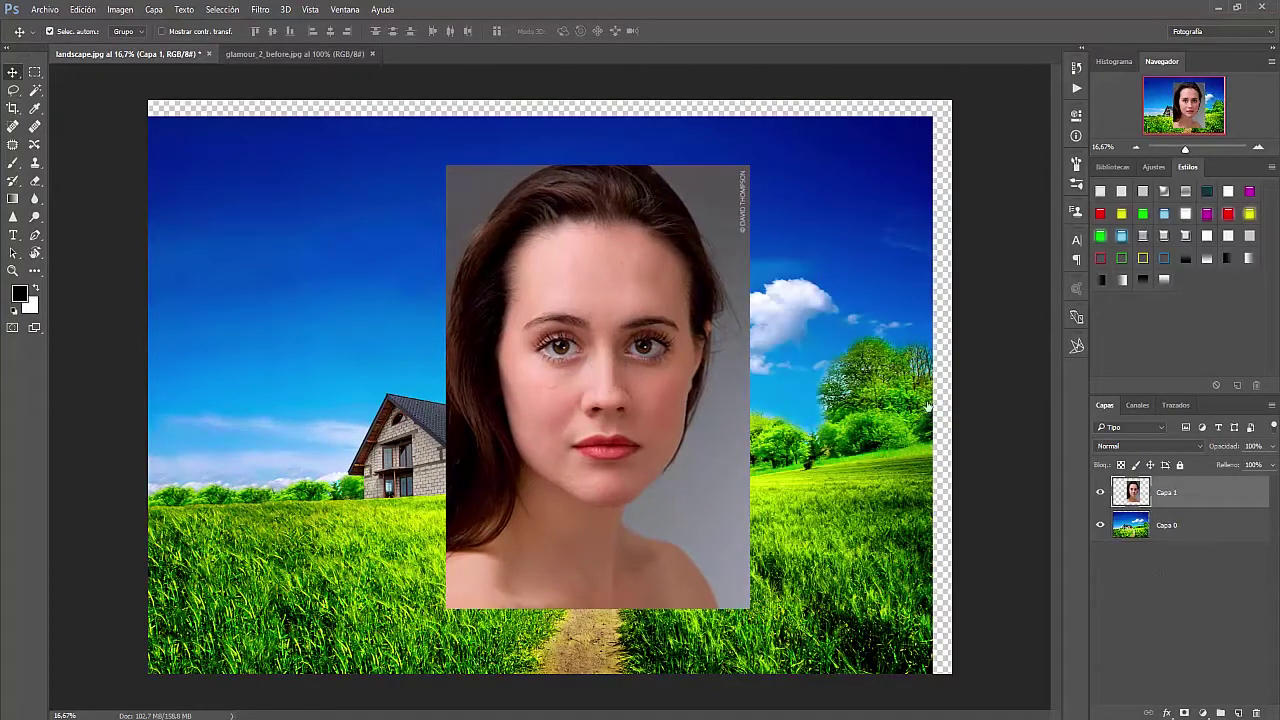
pyautogui.moveTo(310, 250); pyautogui.dragTo(322, 244)
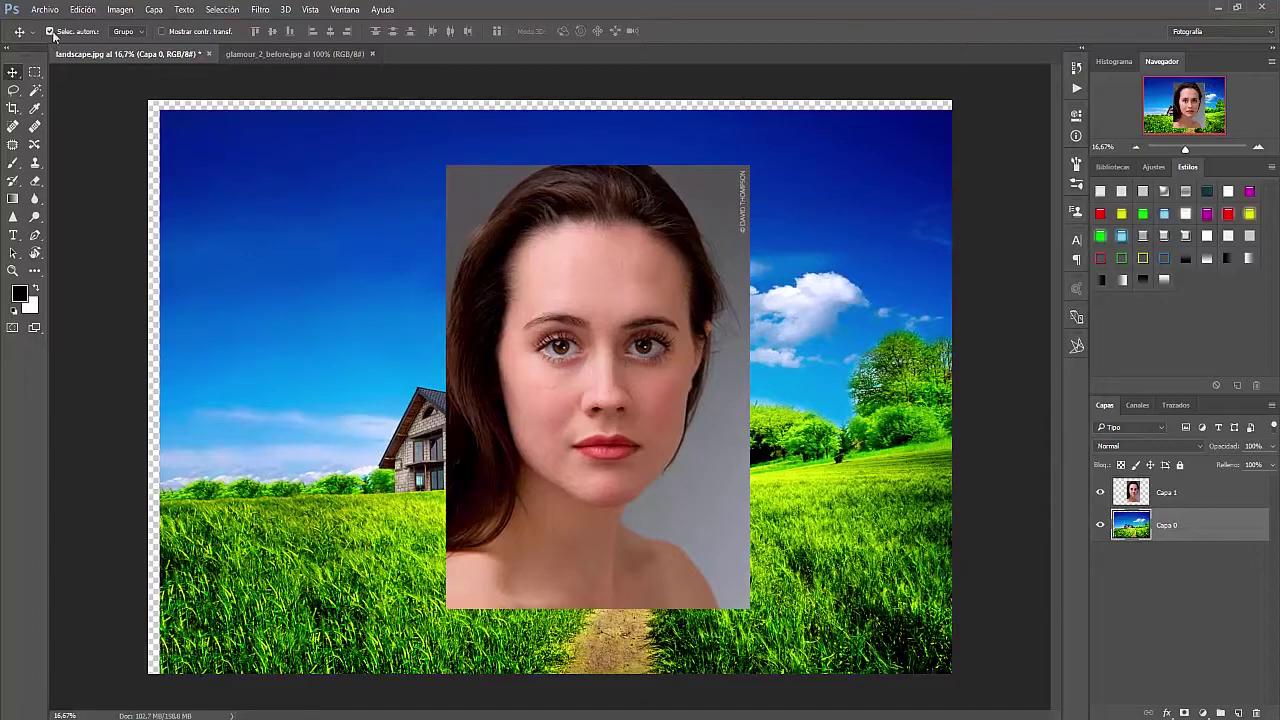
pyautogui.moveTo(488, 332); pyautogui.dragTo(554, 342)
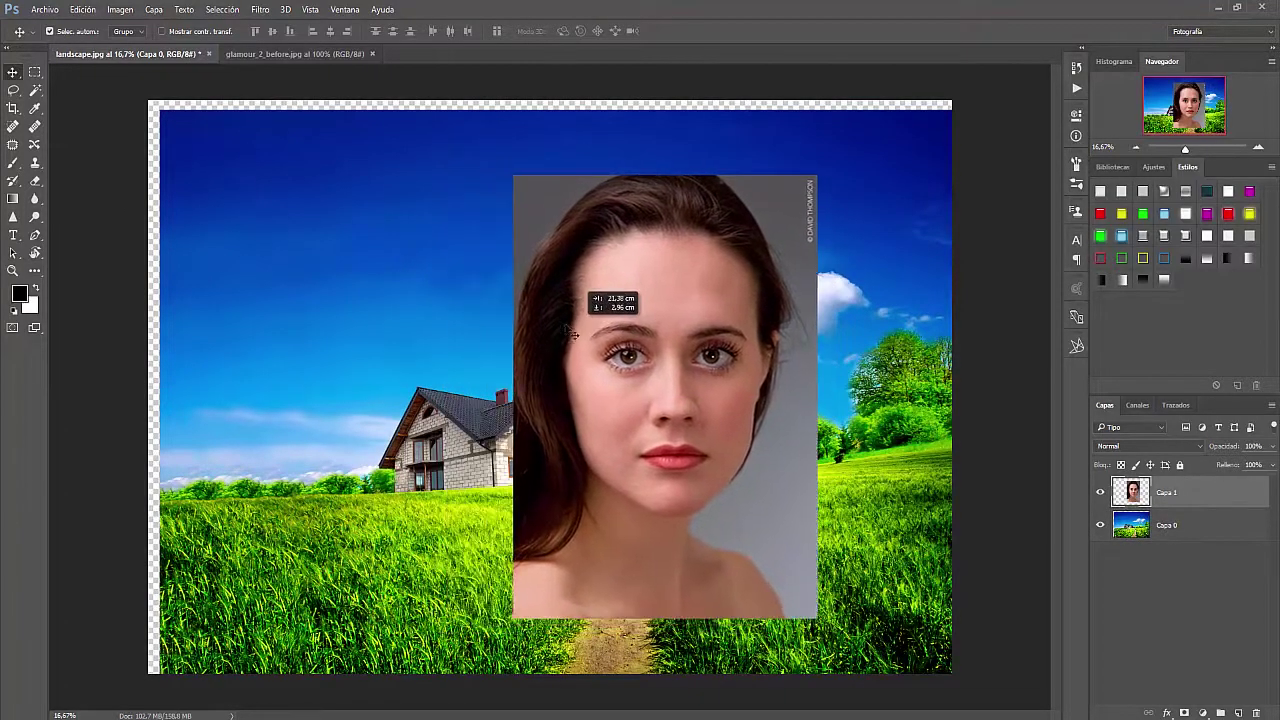
pyautogui.moveTo(325, 278); pyautogui.dragTo(225, 268)
pyautogui.moveTo(735, 343); pyautogui.dragTo(757, 362)
pyautogui.moveTo(371, 400); pyautogui.dragTo(456, 429)
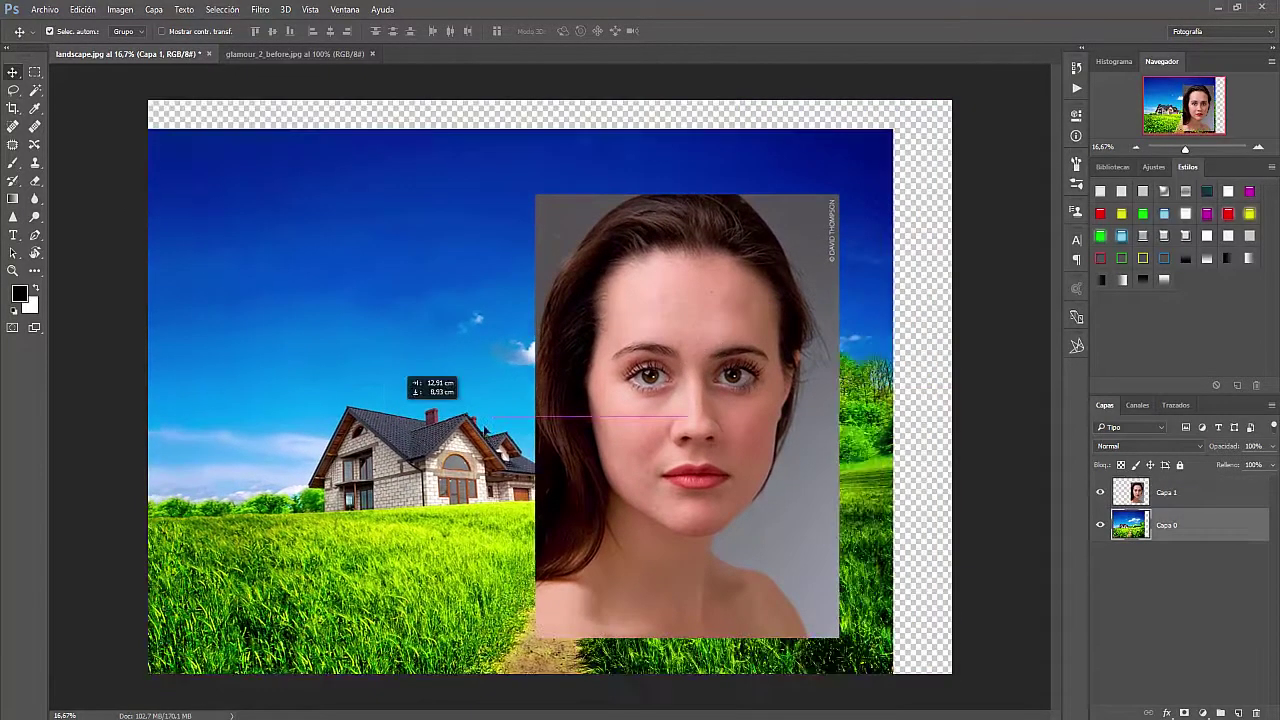
pyautogui.moveTo(712, 383); pyautogui.dragTo(713, 344)
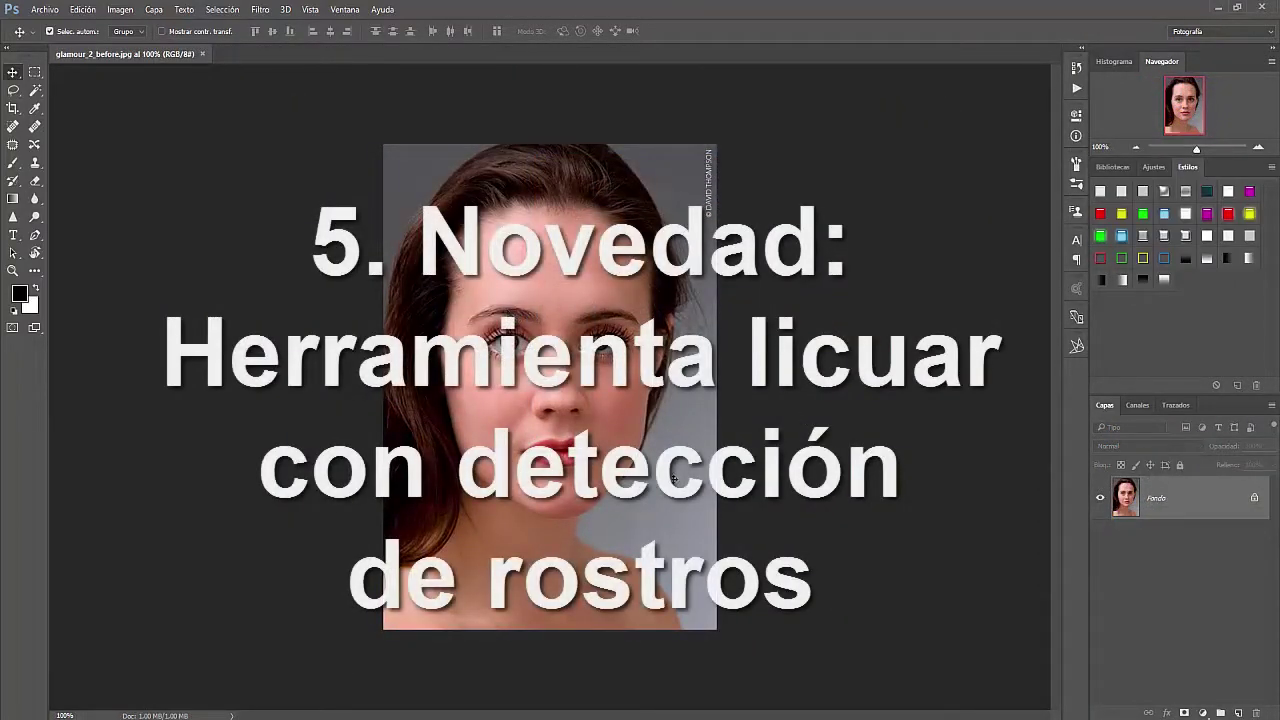
# - Fit the portrait to the window and open Licuar with the Face tool active
pyautogui.hotkey('ctrl', '+')
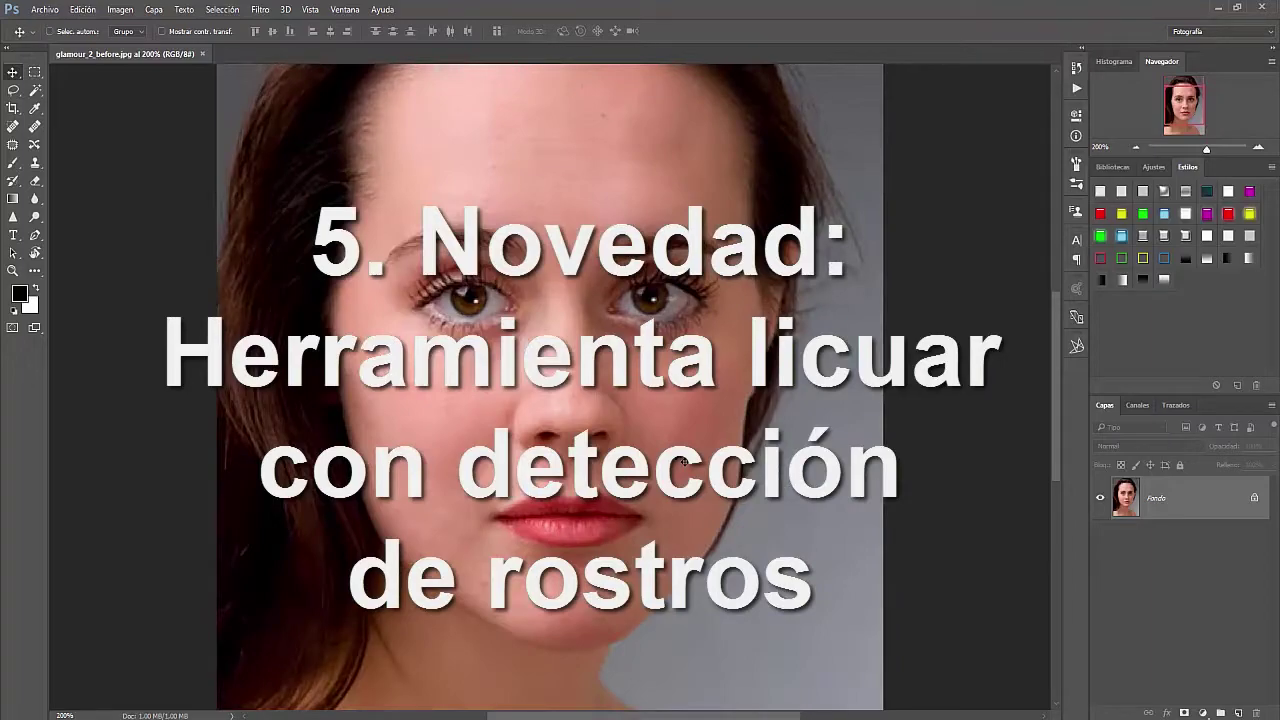
pyautogui.hotkey('ctrl', '0')
pyautogui.click(260, 9)
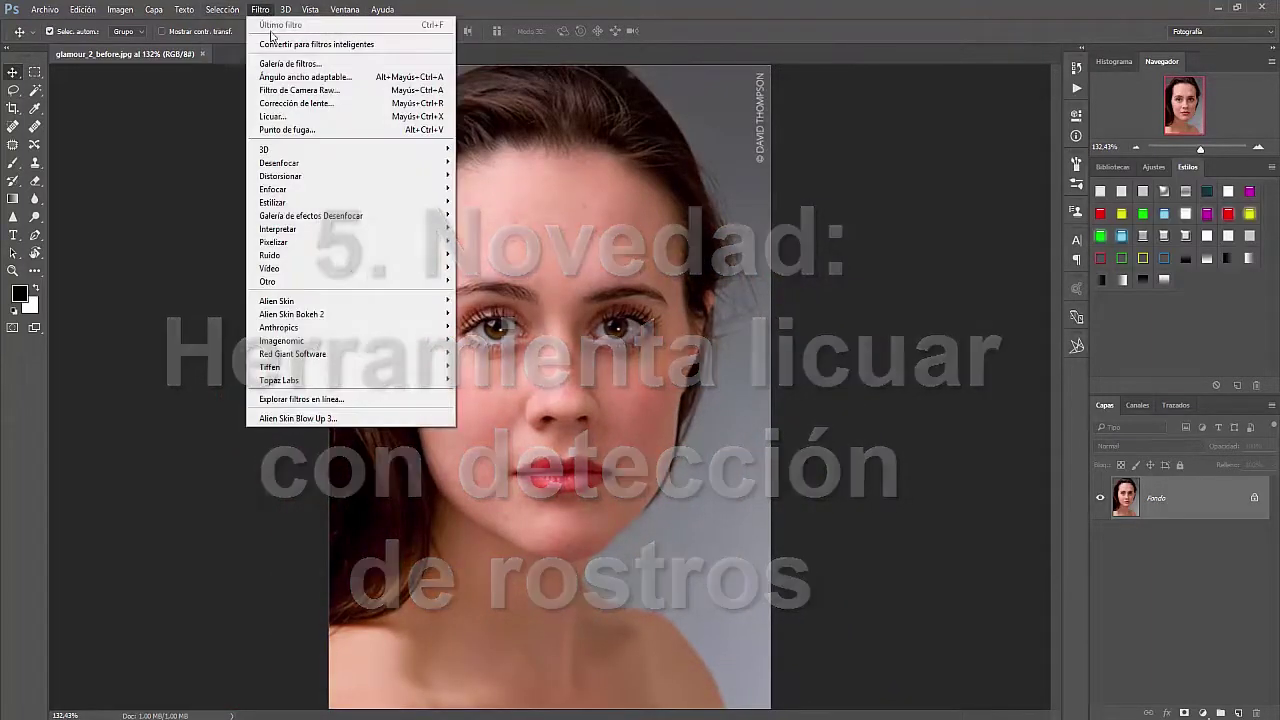
pyautogui.click(330, 116)
pyautogui.press('a')
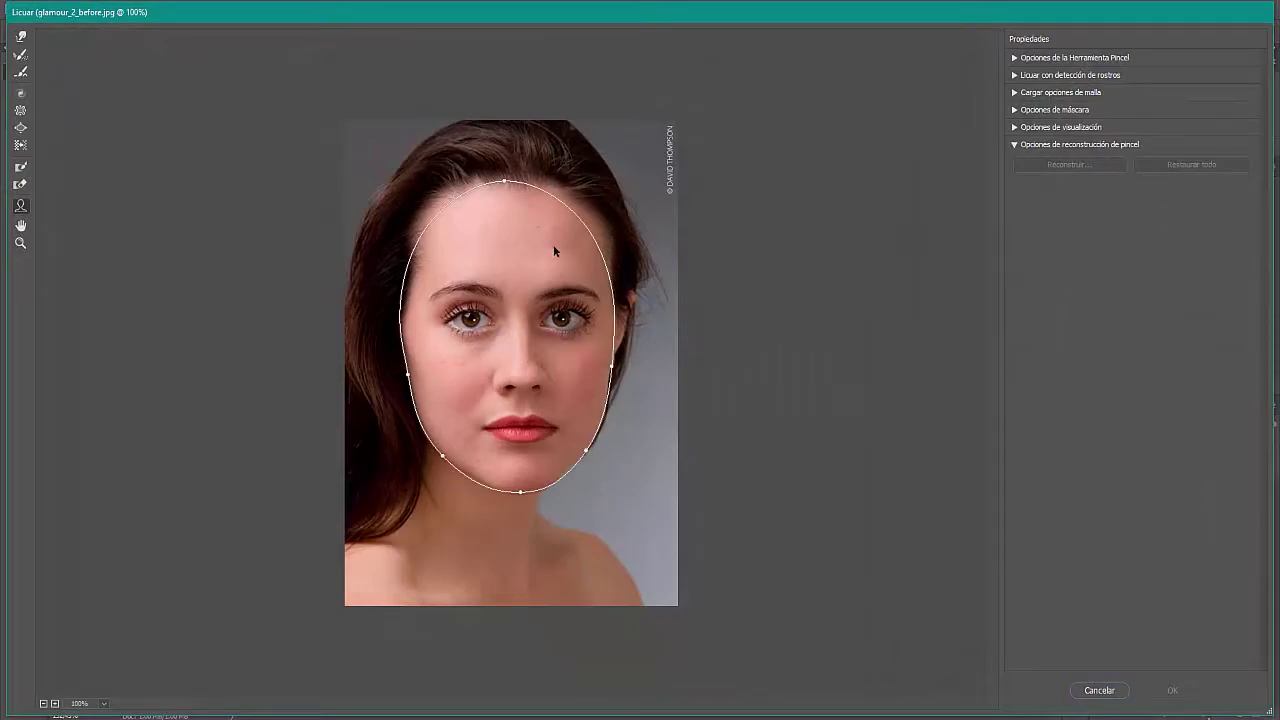
# - Expand face-aware Liquify, make the eyes smaller, and adjust their height
pyautogui.click(1015, 76)
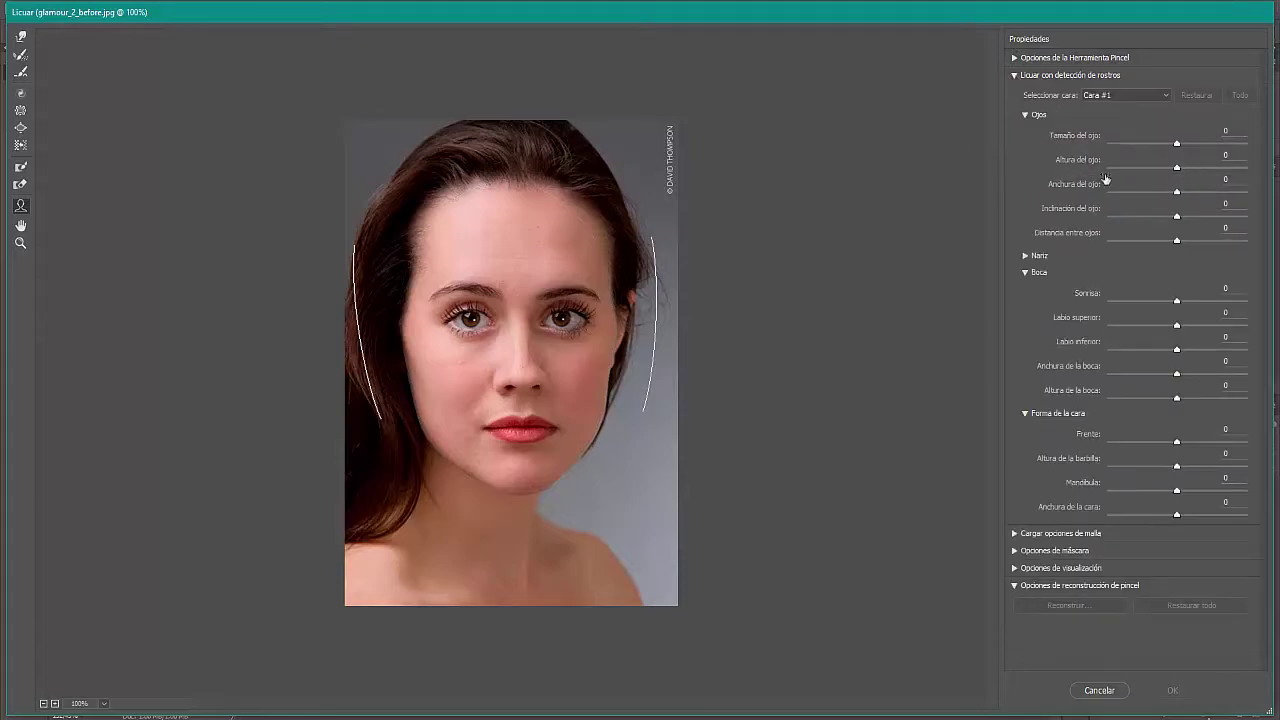
pyautogui.moveTo(1177, 143); pyautogui.dragTo(1168, 143)
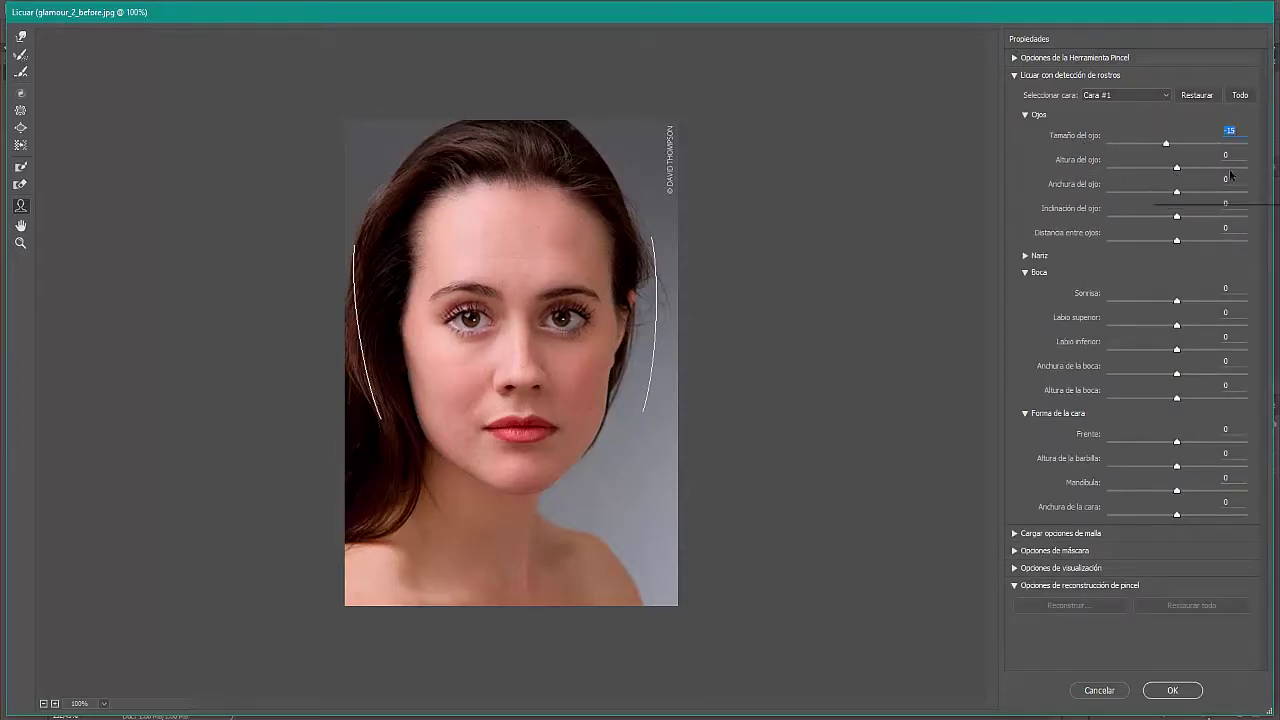
pyautogui.moveTo(1177, 167)
pyautogui.mouseDown()
pyautogui.moveTo(1114, 167)
pyautogui.moveTo(1131, 196)
pyautogui.mouseUp()
# - Lower the nose slightly, give the mouth a broad smile, and shorten the forehead and chin
pyautogui.click(1025, 115)
pyautogui.moveTo(1177, 160)
pyautogui.mouseDown()
pyautogui.moveTo(1160, 163)
pyautogui.moveTo(1176, 163)
pyautogui.mouseUp()
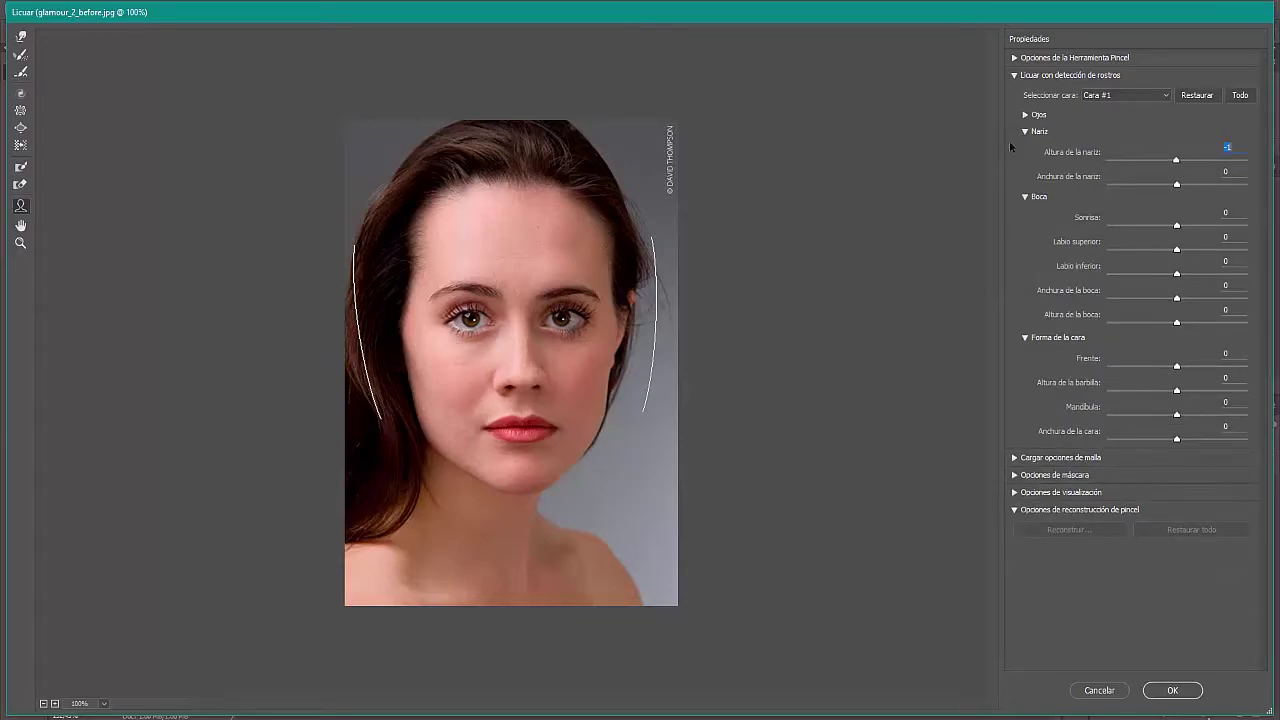
pyautogui.moveTo(1177, 224); pyautogui.dragTo(1051, 213)
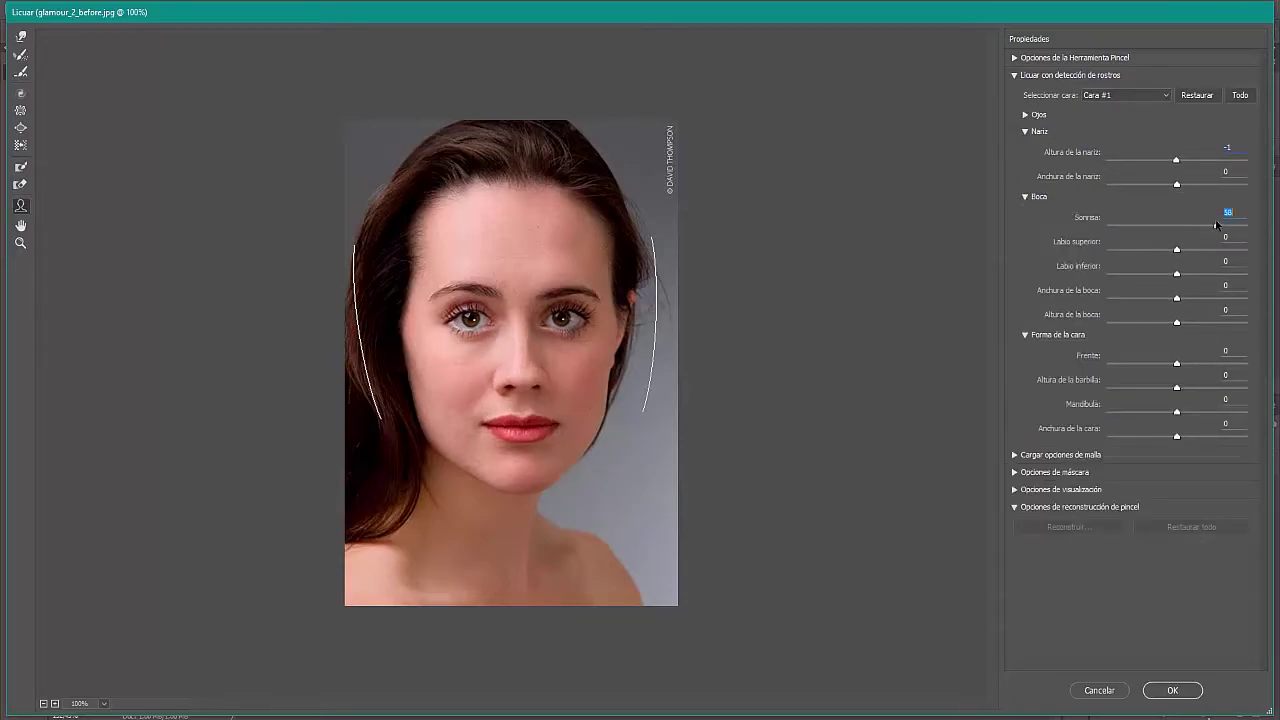
pyautogui.moveTo(1128, 219)
pyautogui.mouseDown()
pyautogui.moveTo(1236, 228)
pyautogui.moveTo(1131, 252)
pyautogui.moveTo(1212, 298)
pyautogui.moveTo(1178, 297)
pyautogui.mouseUp()
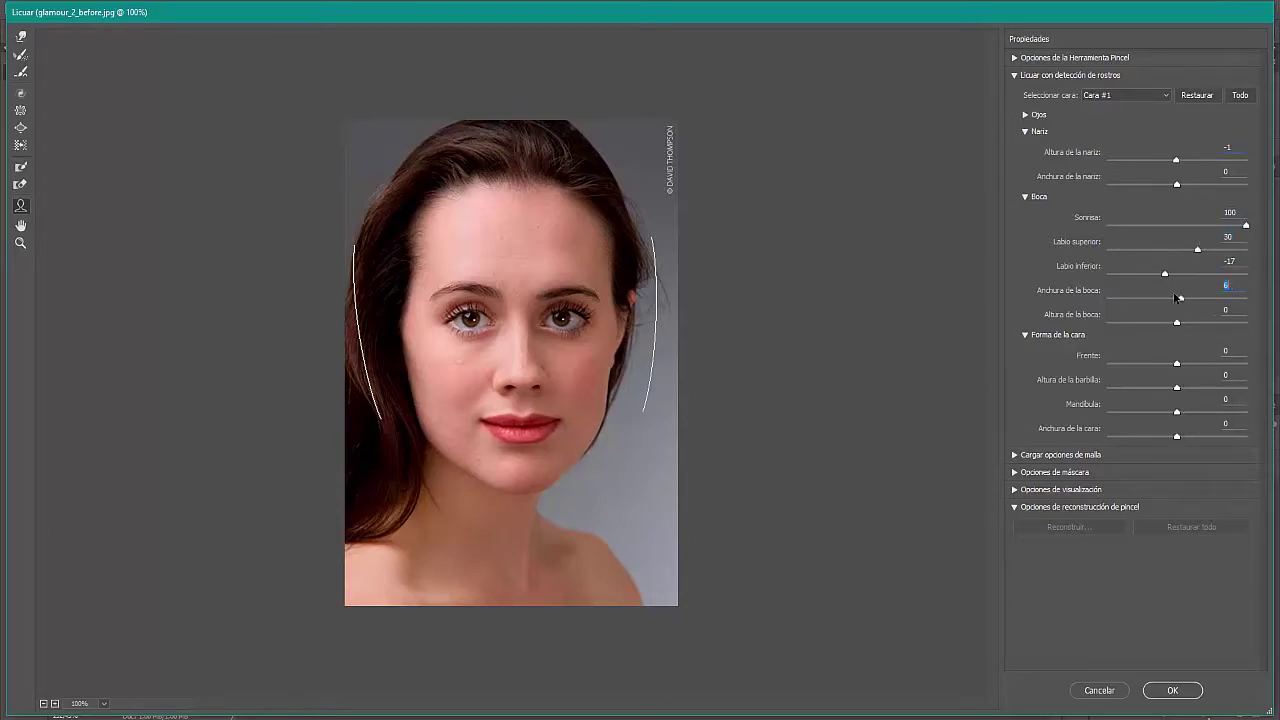
pyautogui.moveTo(1113, 367)
pyautogui.mouseDown()
pyautogui.moveTo(1125, 387)
pyautogui.moveTo(1196, 411)
pyautogui.mouseUp()
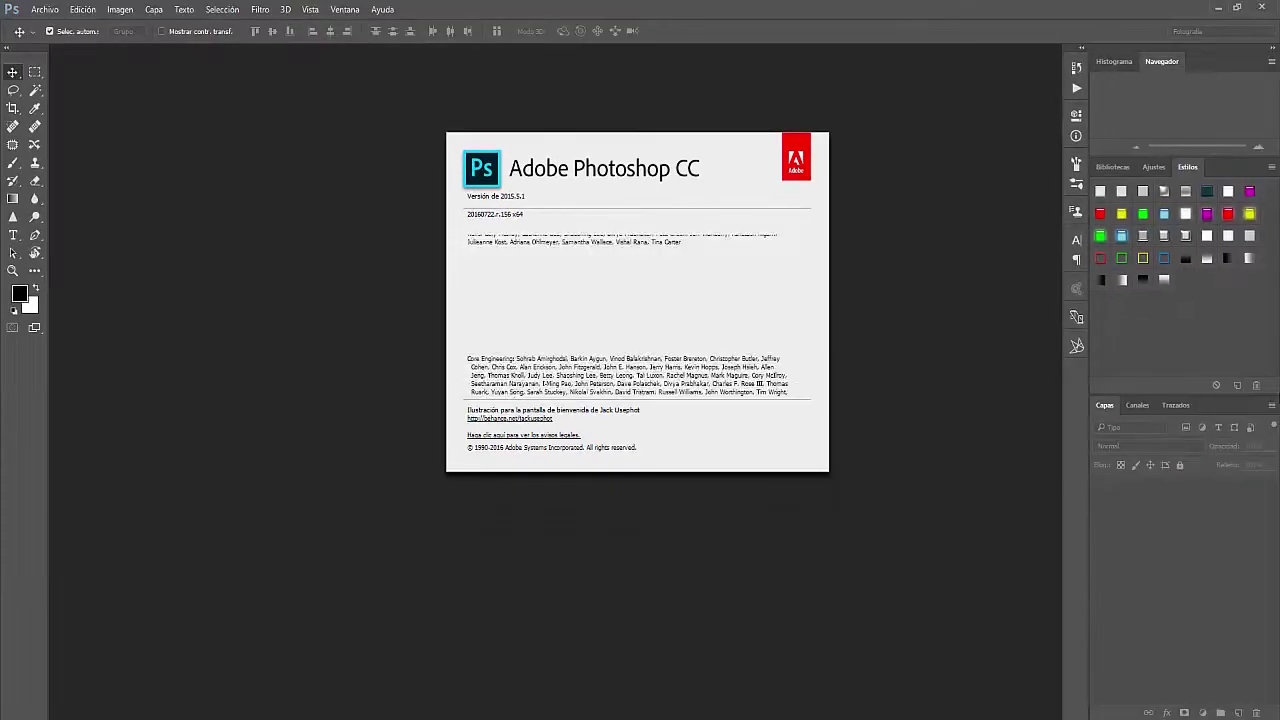
# - Close the About screen and launch Adobe Creative Cloud from the Start menu to show its Apps list
pyautogui.press('super')
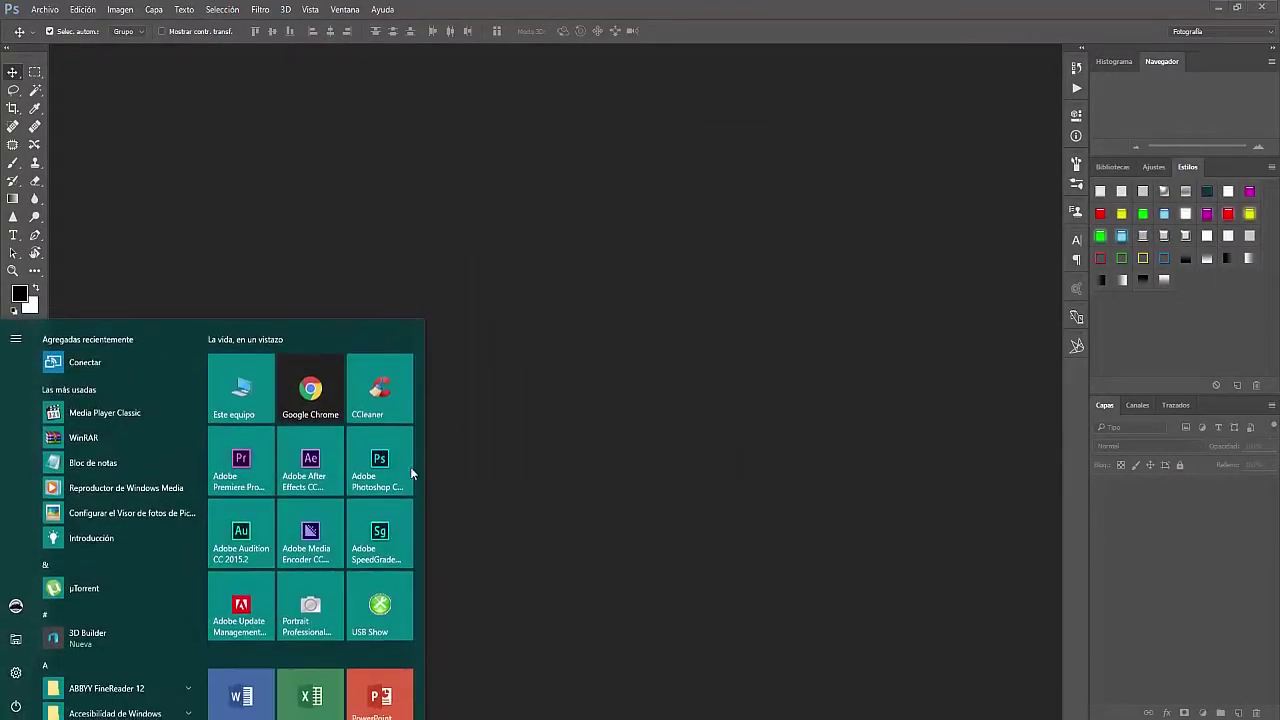
pyautogui.scroll(-3, 409, 474)
pyautogui.scroll(-3, 350, 560)
pyautogui.scroll(-3, 279, 651)
pyautogui.scroll(-2, 279, 651)
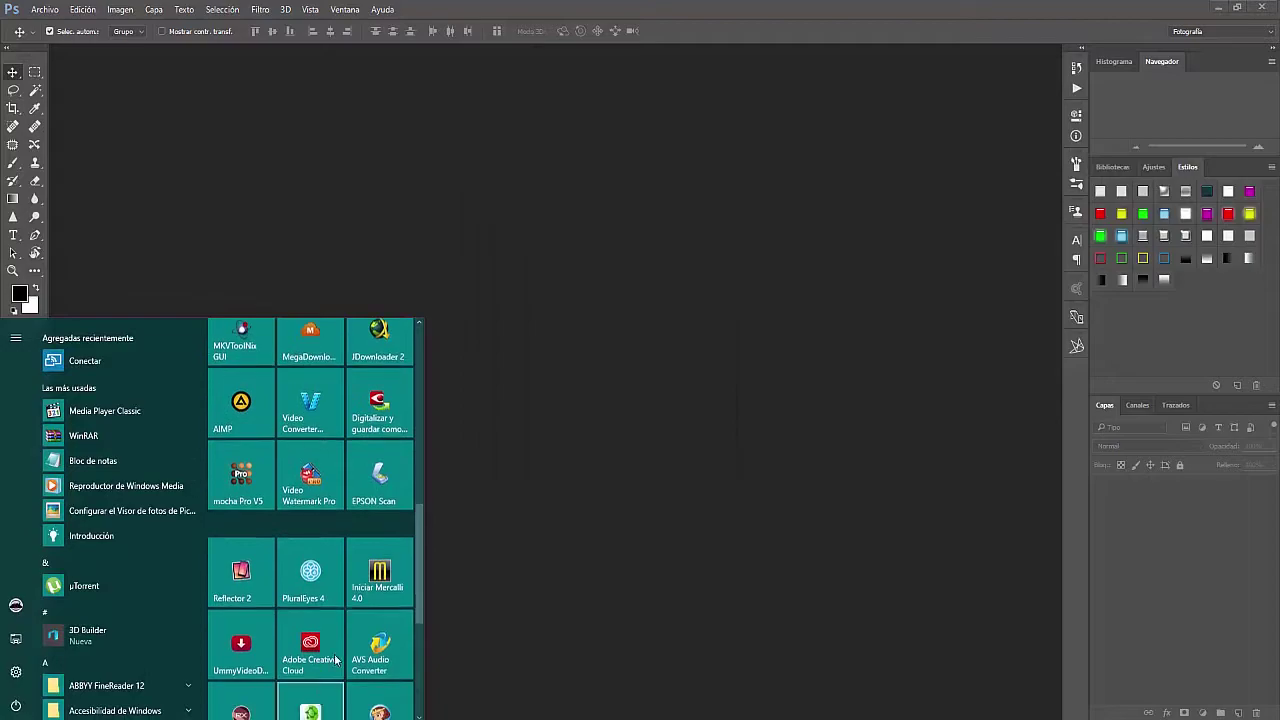
pyautogui.scroll(-2, 300, 620)
pyautogui.click(317, 587)
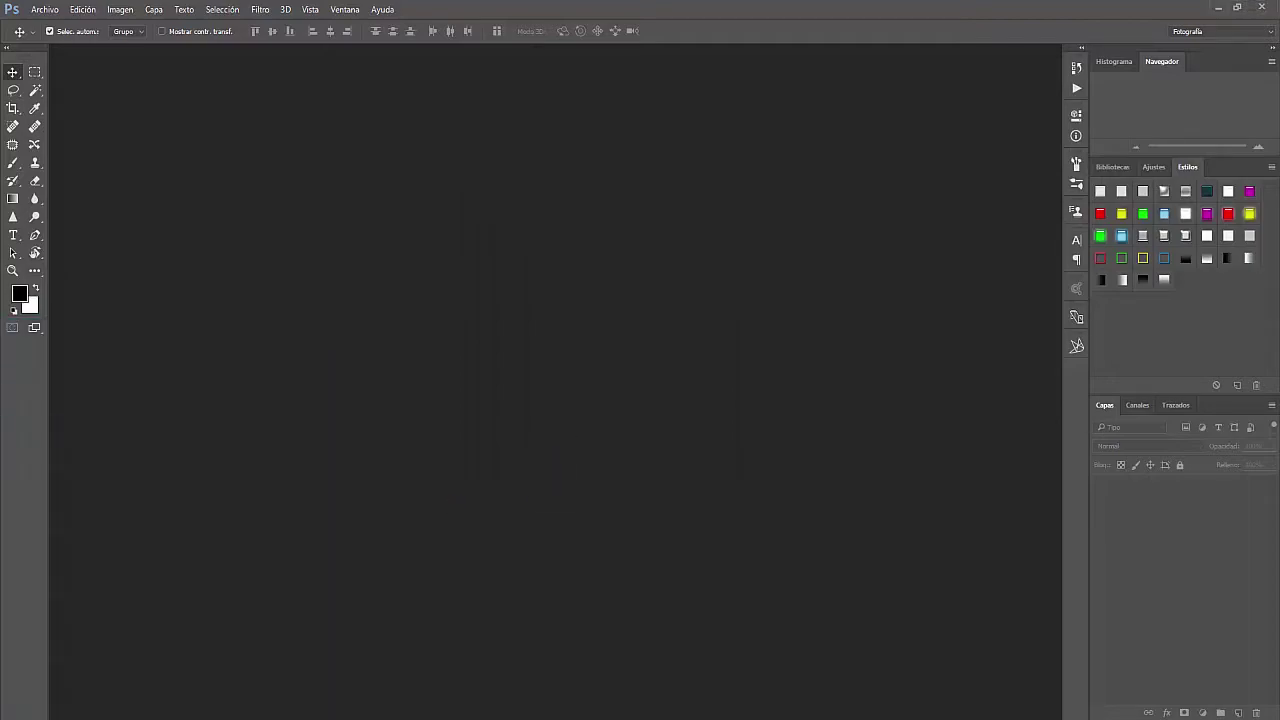
pyautogui.scroll(-3, 684, 420)
pyautogui.scroll(-5, 650, 480)
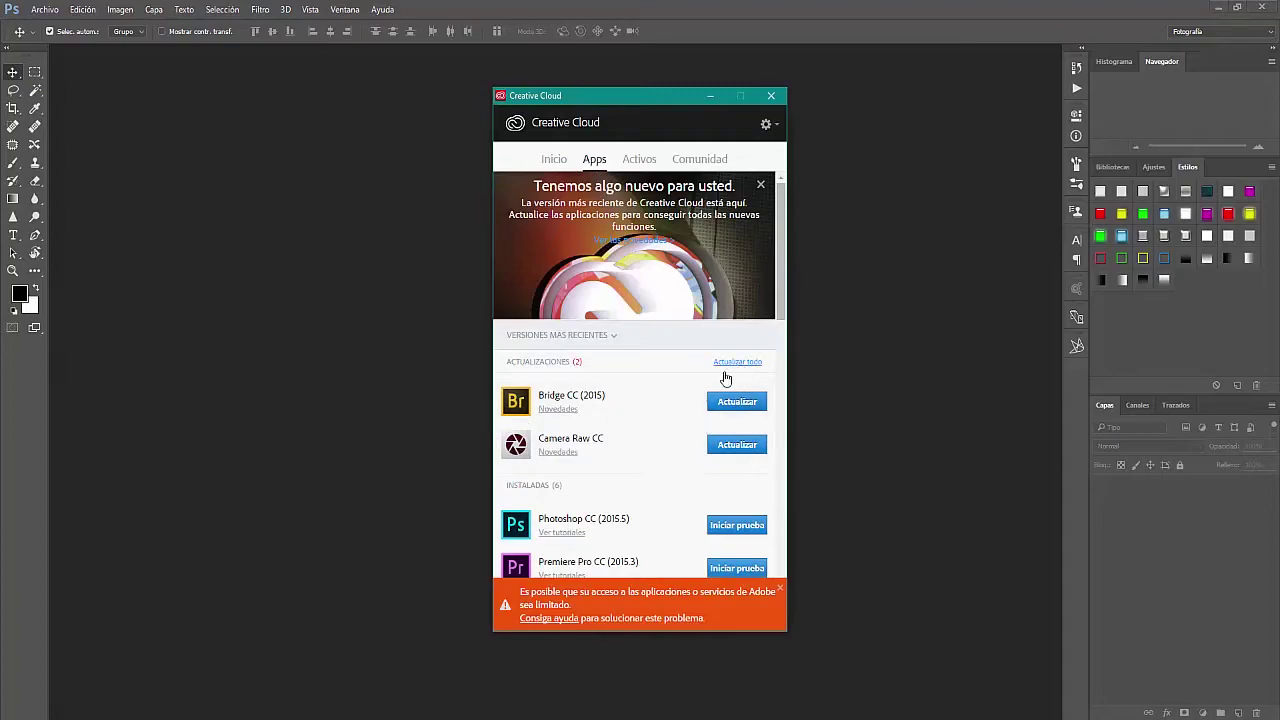
pyautogui.moveTo(583, 443)
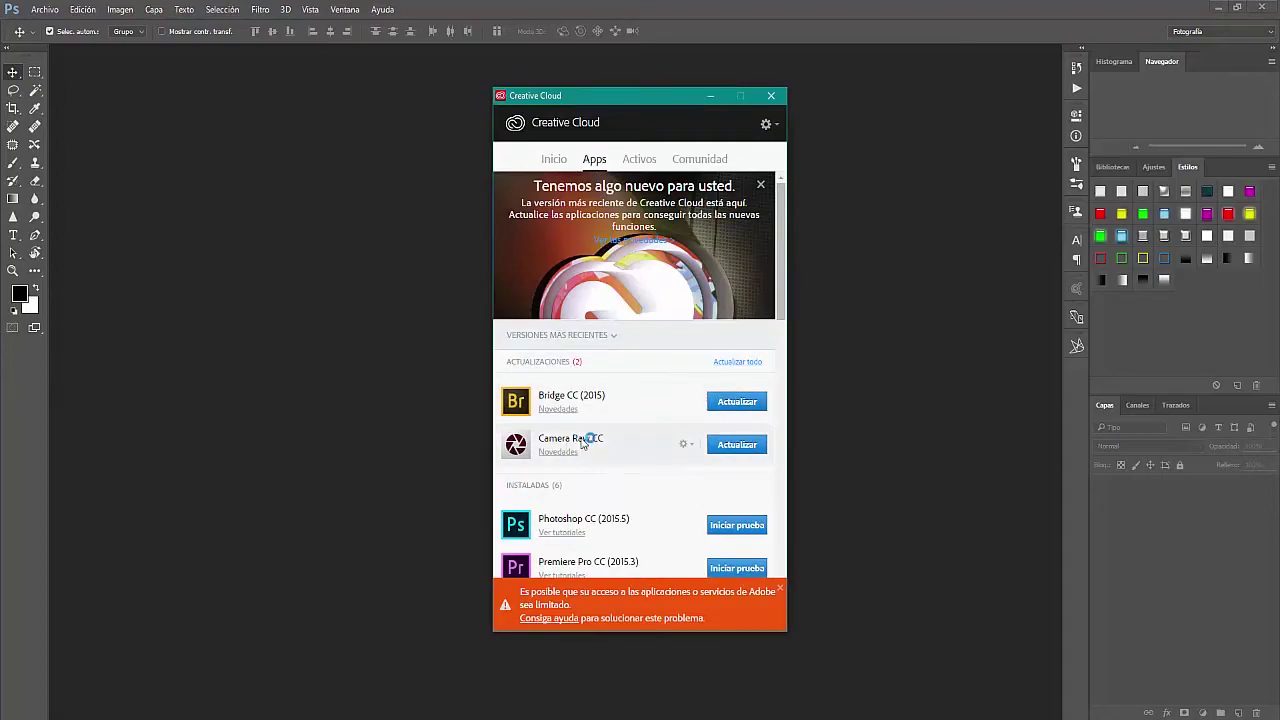
# - Start the Bridge CC (2015) update, minimizing Photoshop and Explorer and confirming Continuar
pyautogui.click(731, 447)
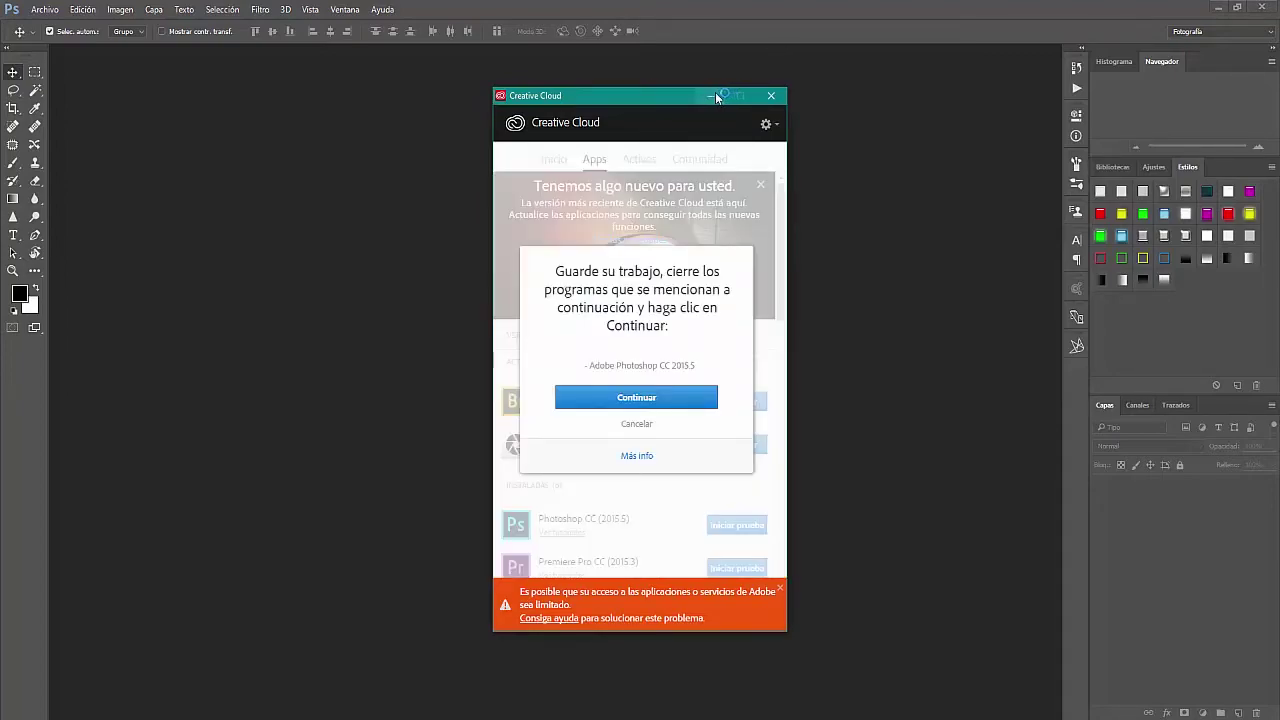
pyautogui.click(651, 400)
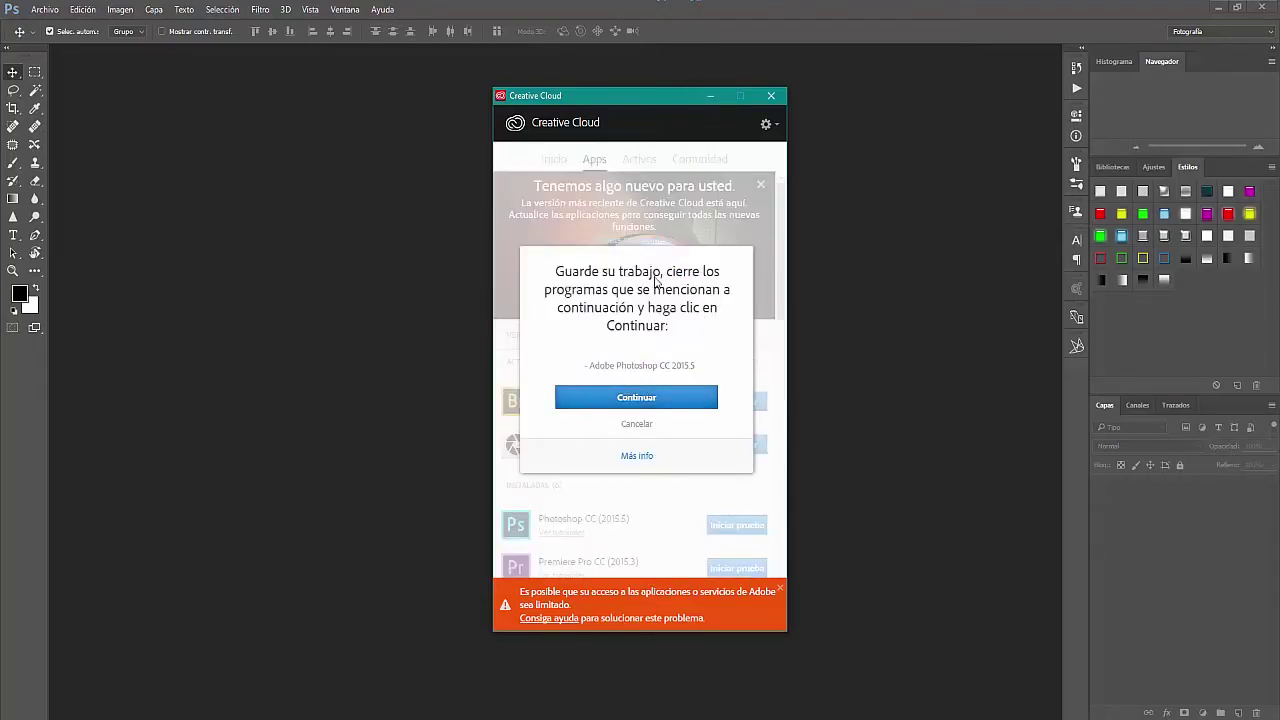
pyautogui.click(1218, 7)
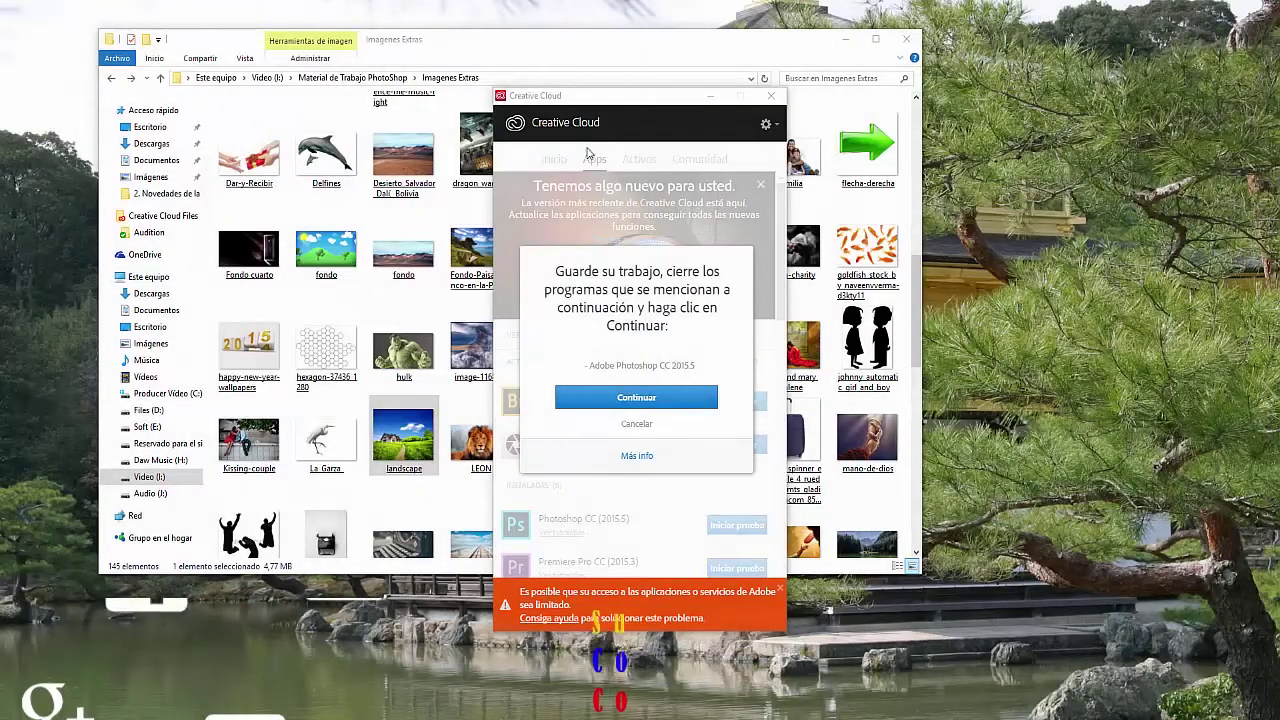
pyautogui.click(846, 40)
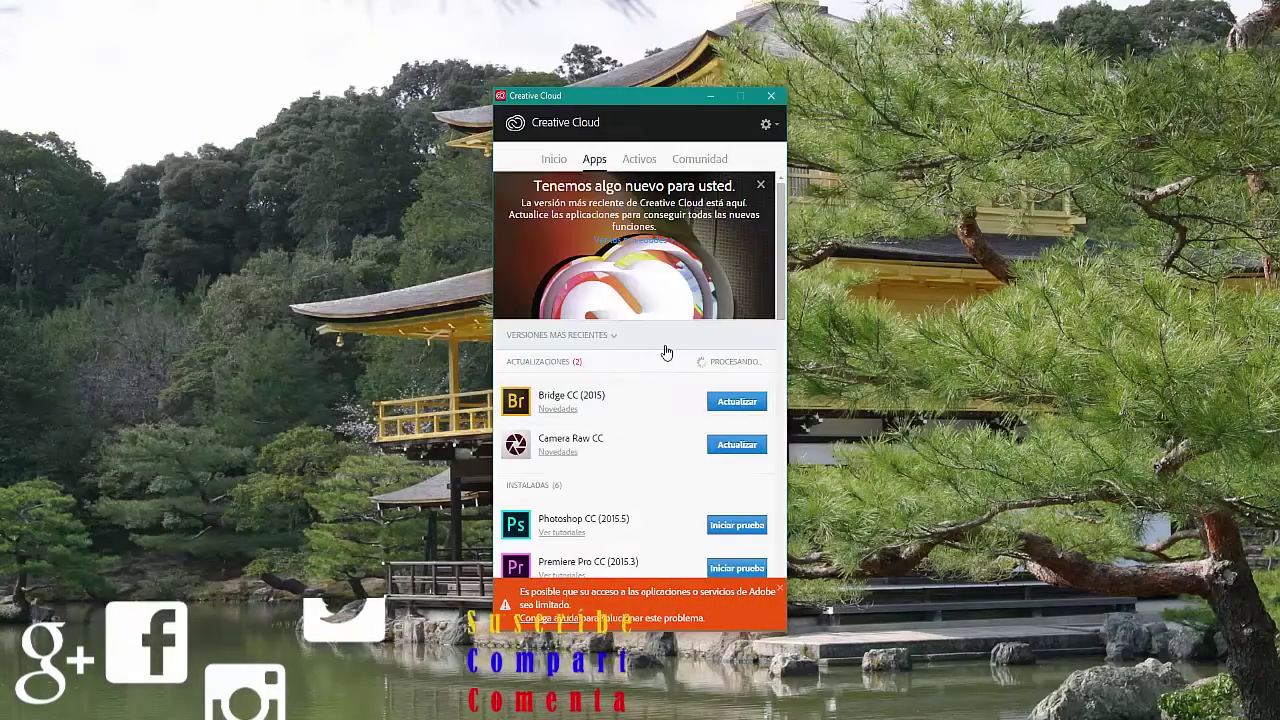
pyautogui.click(640, 398)
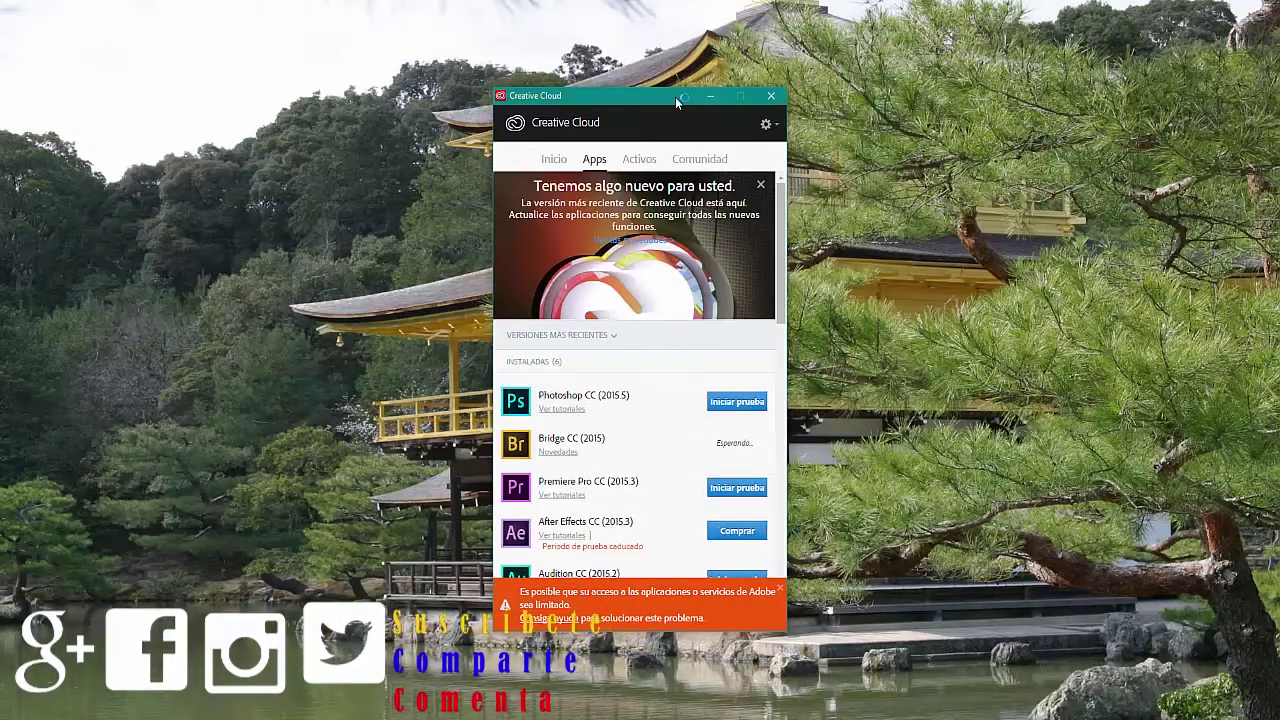
pyautogui.moveTo(675, 96)
pyautogui.mouseDown()
pyautogui.moveTo(803, 99)
pyautogui.moveTo(820, 127)
pyautogui.mouseUp()
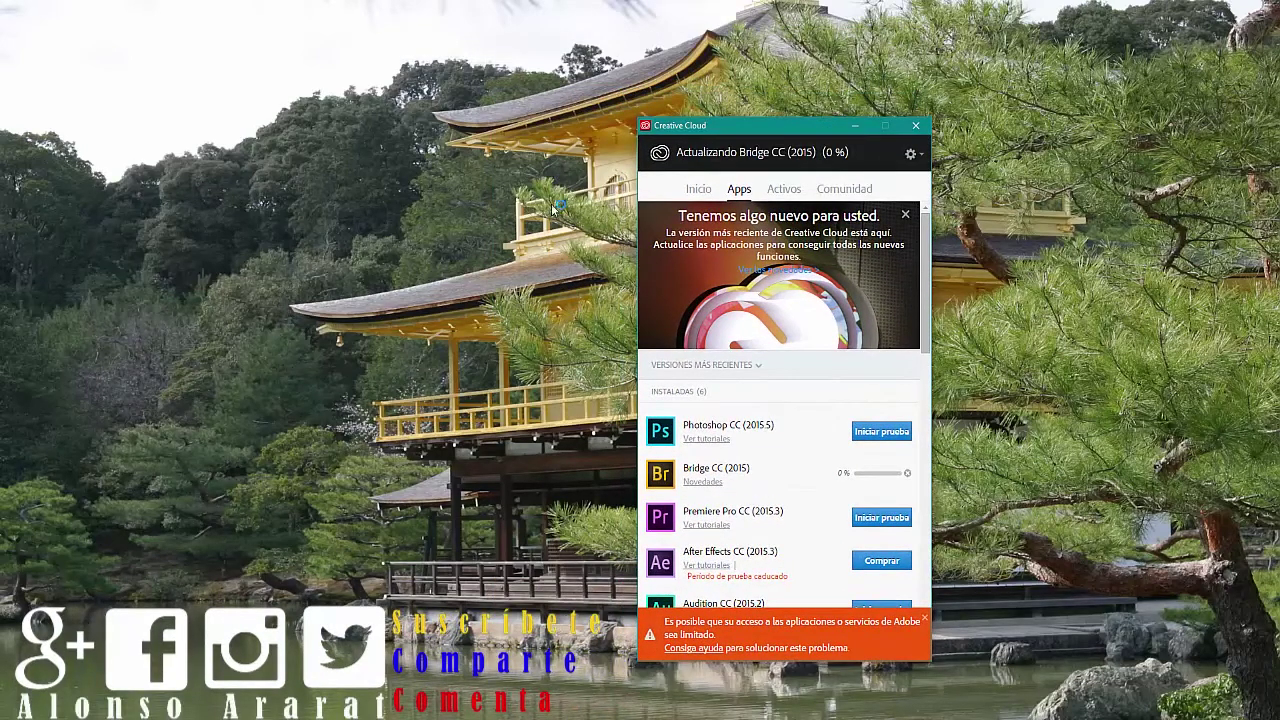
pyautogui.moveTo(738, 128); pyautogui.dragTo(470, 118)
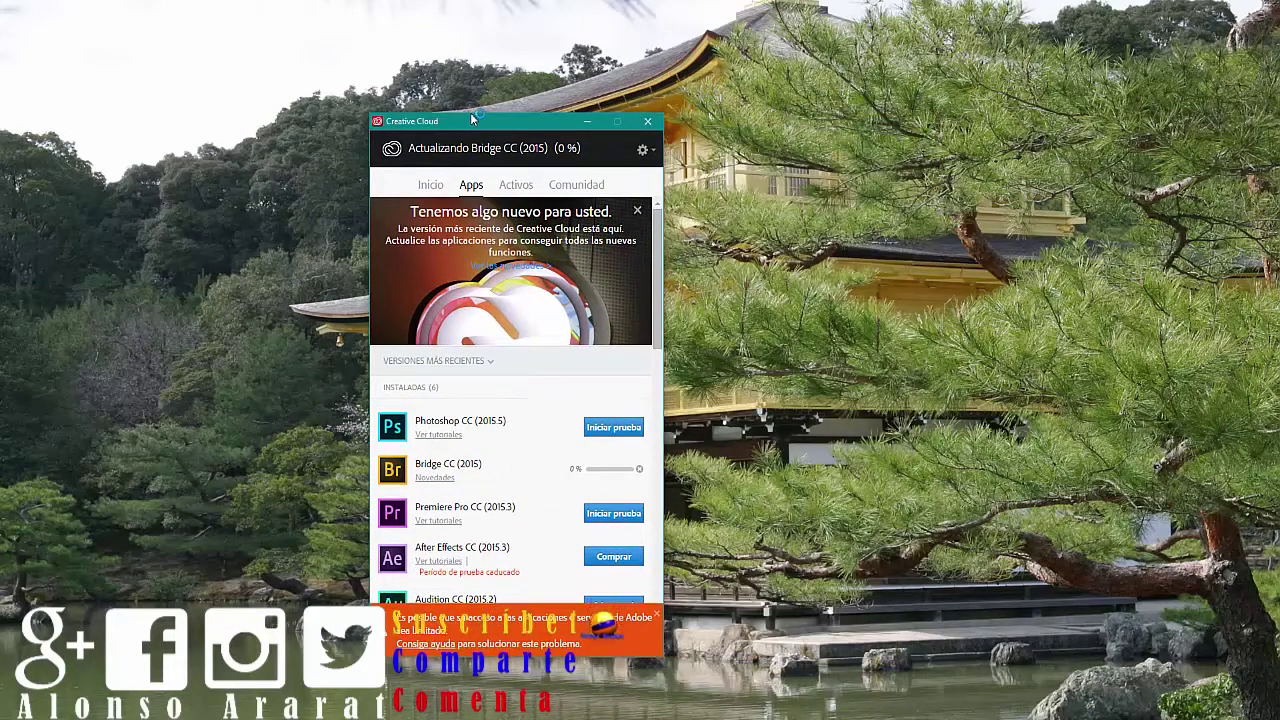